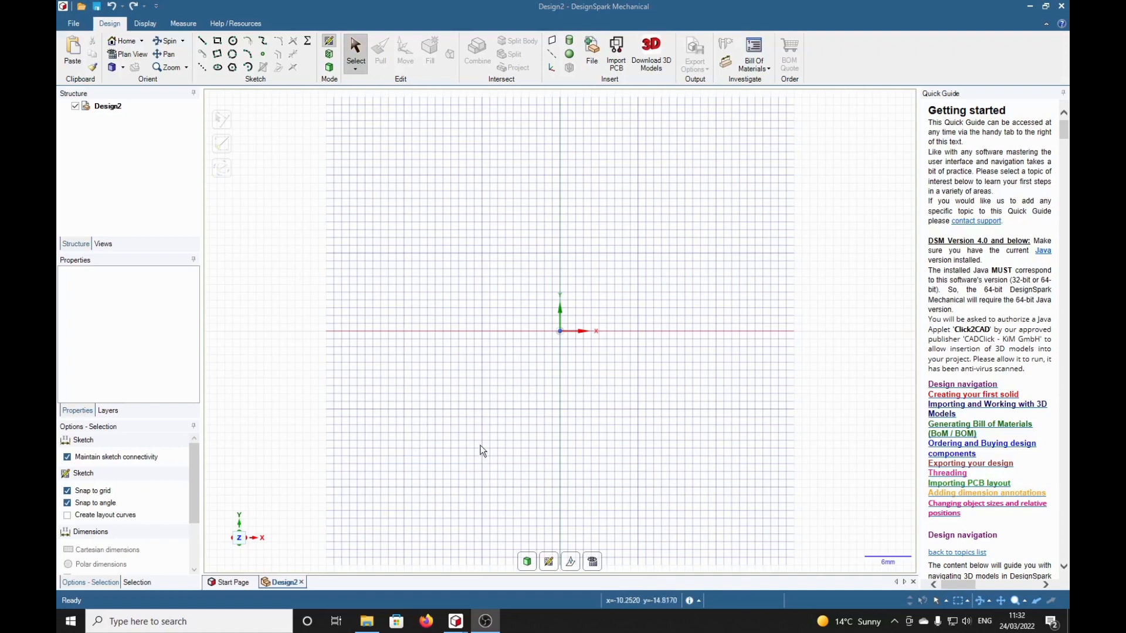
Turn off grid snapping and sketch a tall rectangle about 11.2 × 48.8 mm on the far left of the grid.
left_click(218, 41)
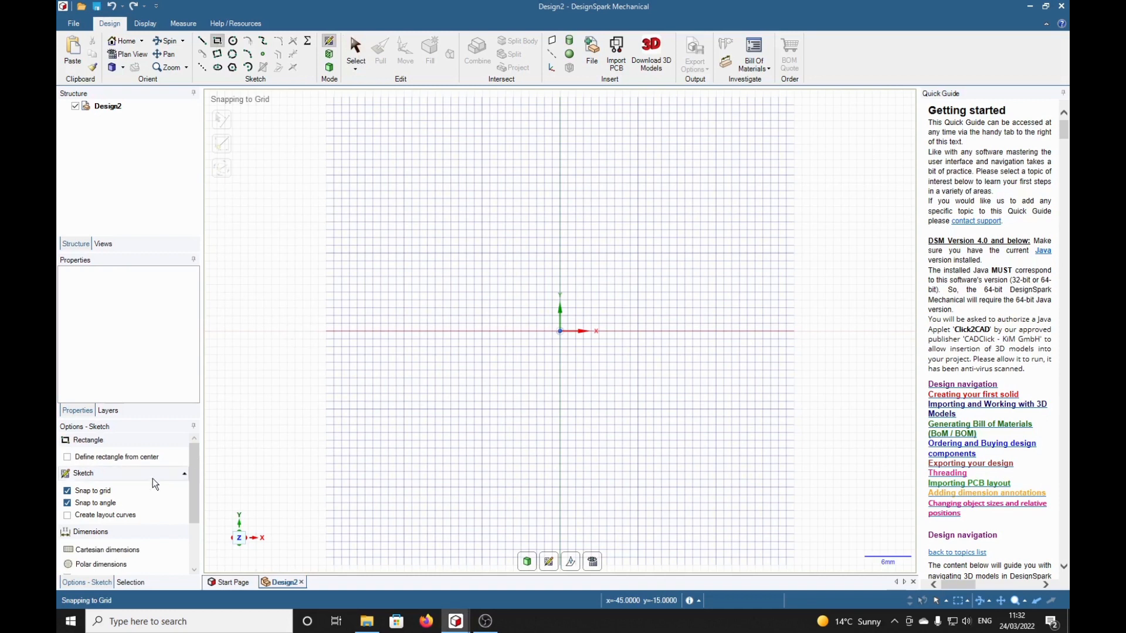
left_click(68, 491)
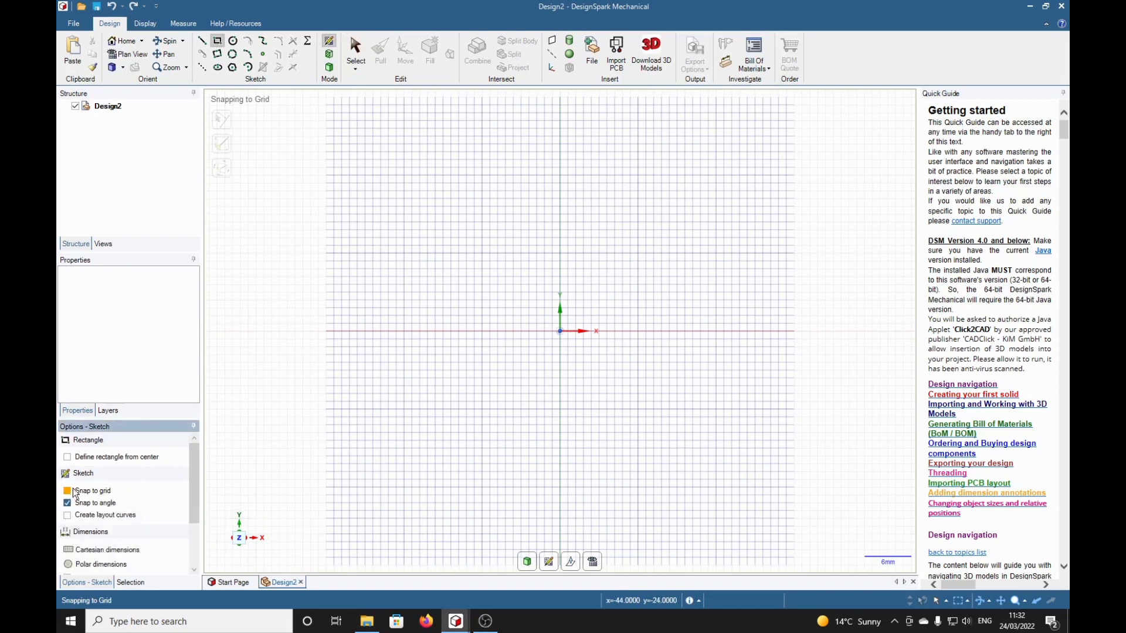
left_click(278, 138)
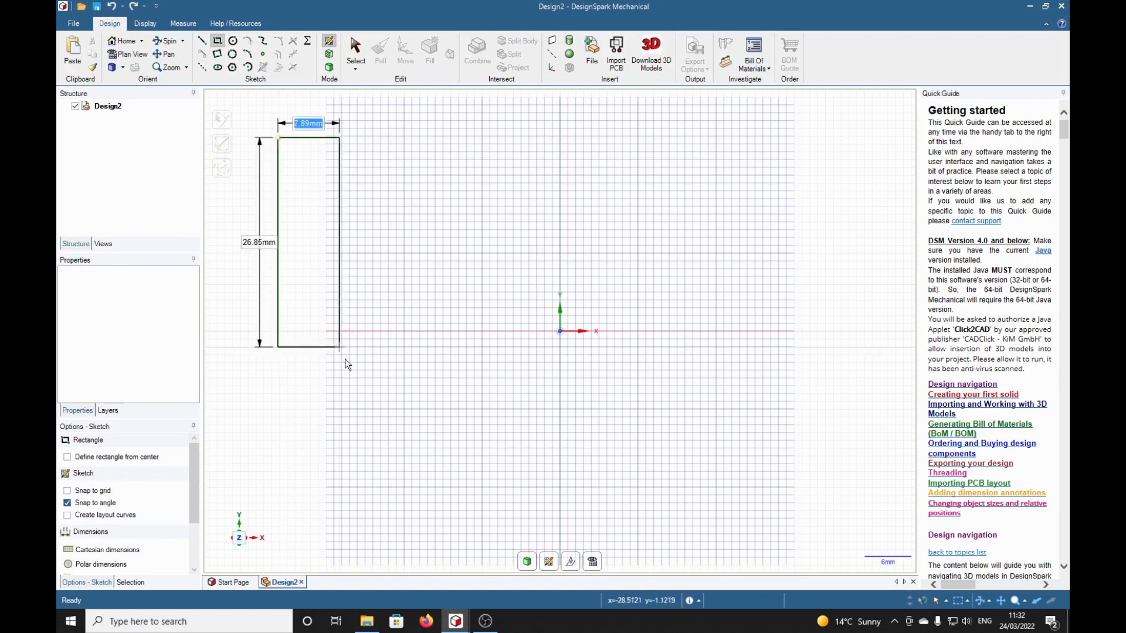
left_click(366, 520)
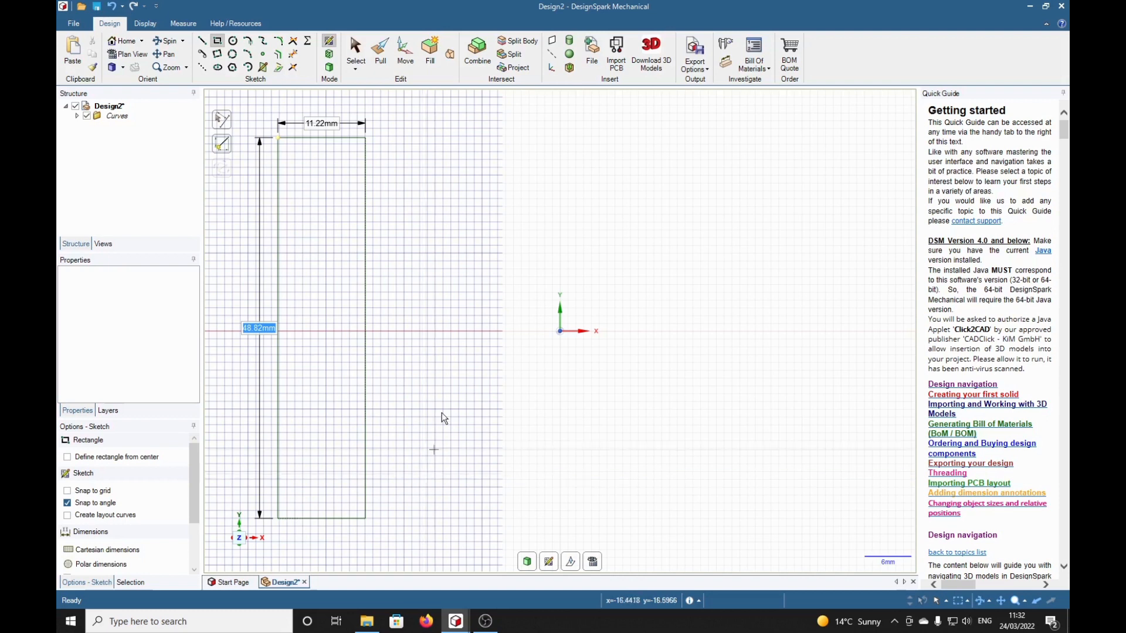
Sketch two more tall rectangles to the right of the first, about 15 × 44.7 mm and 8.3 × 49.5 mm.
left_click(405, 148)
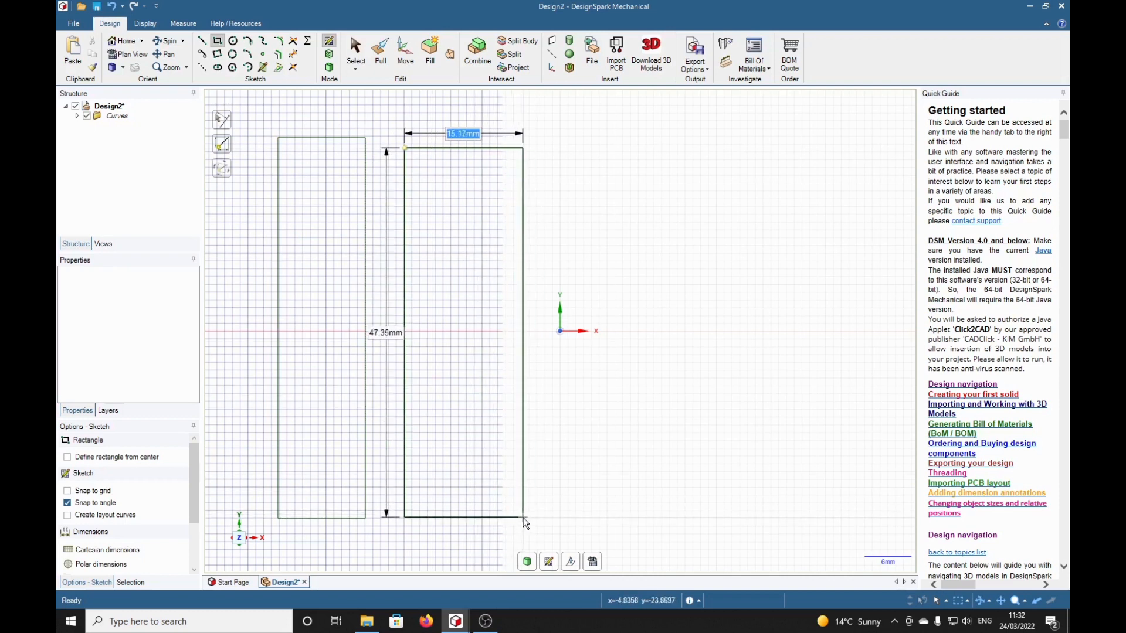
left_click(523, 497)
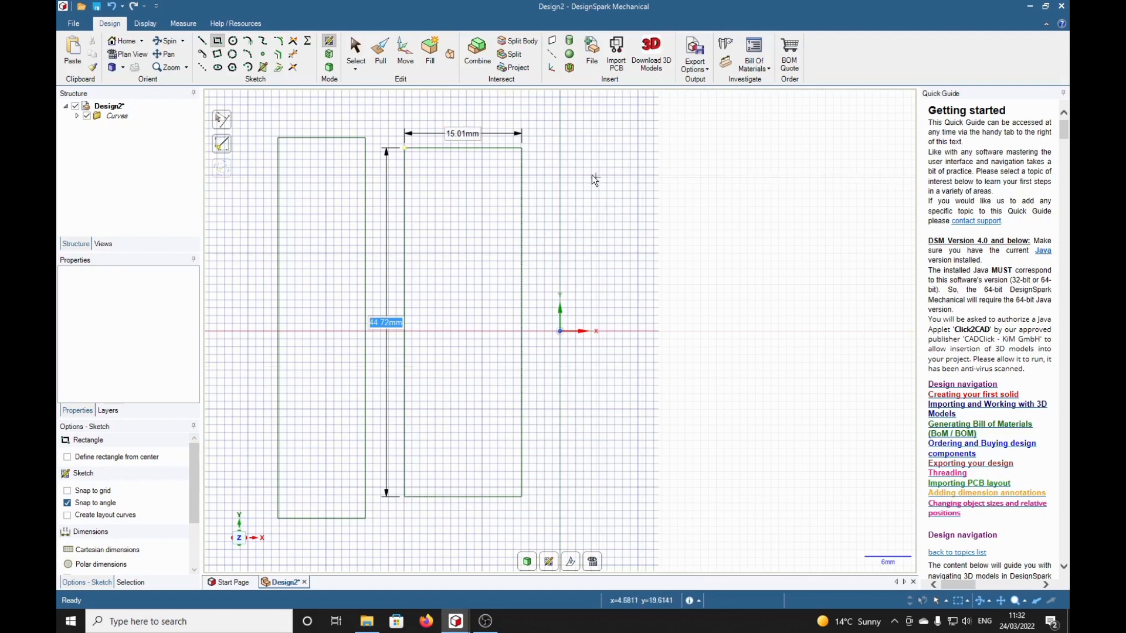
left_click(567, 120)
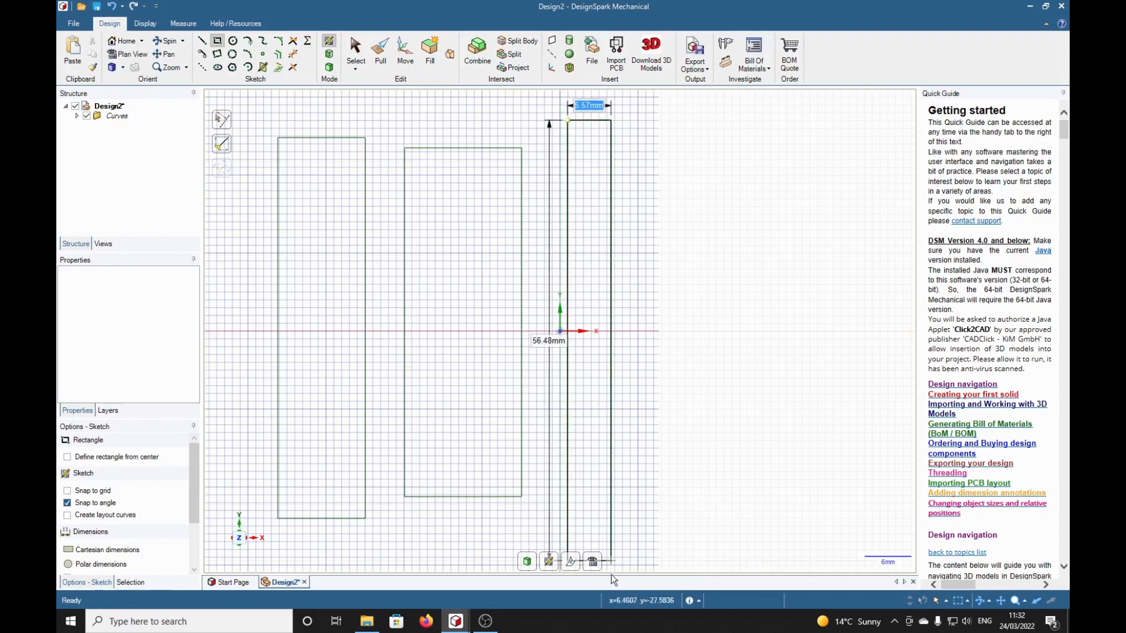
left_click(633, 507)
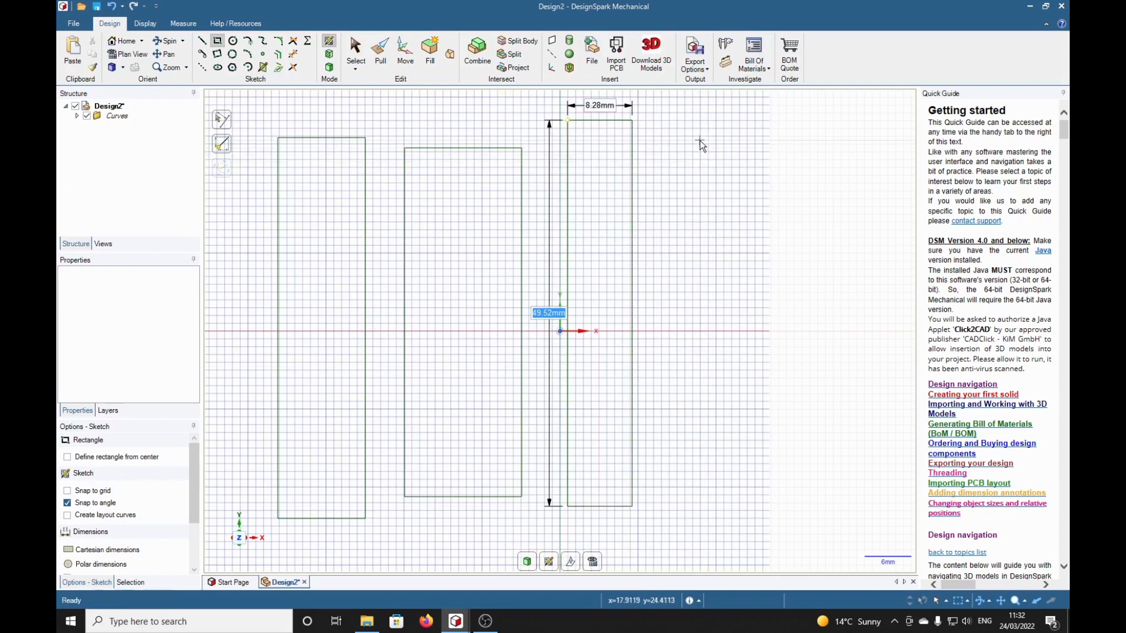
Sketch a fourth tall rectangle to the right of the third one.
left_click(699, 140)
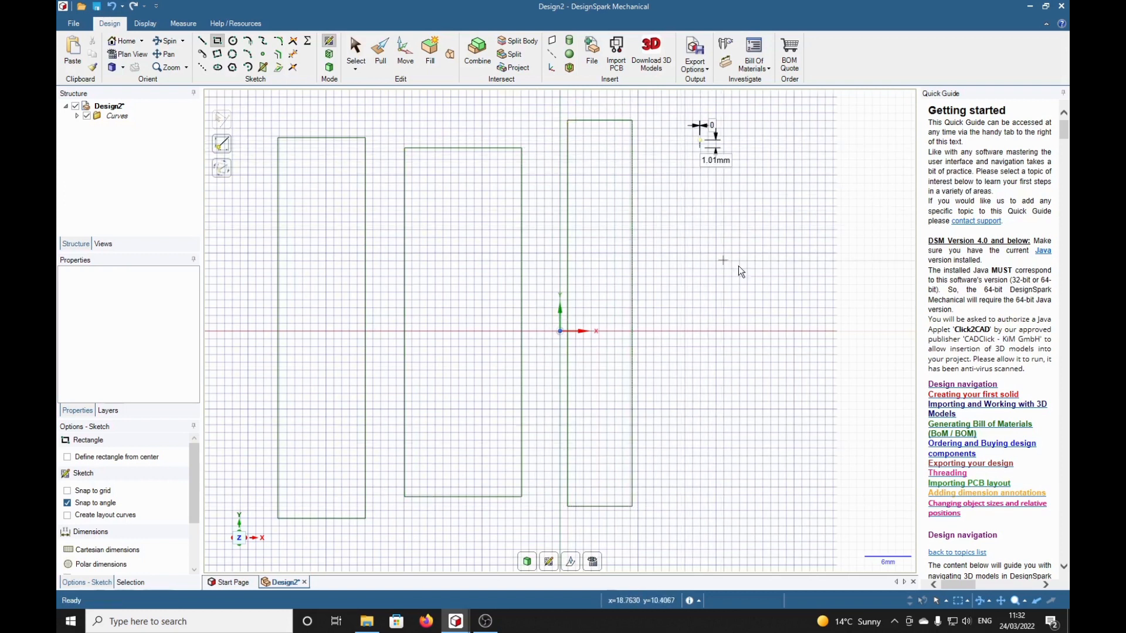
key("Escape")
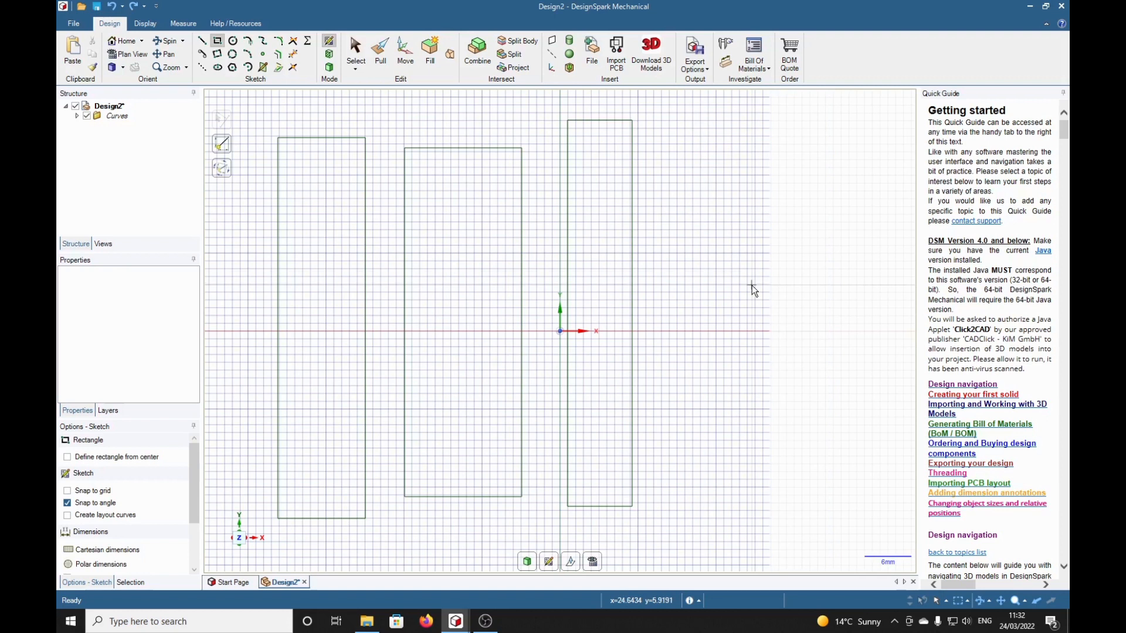
left_click(691, 146)
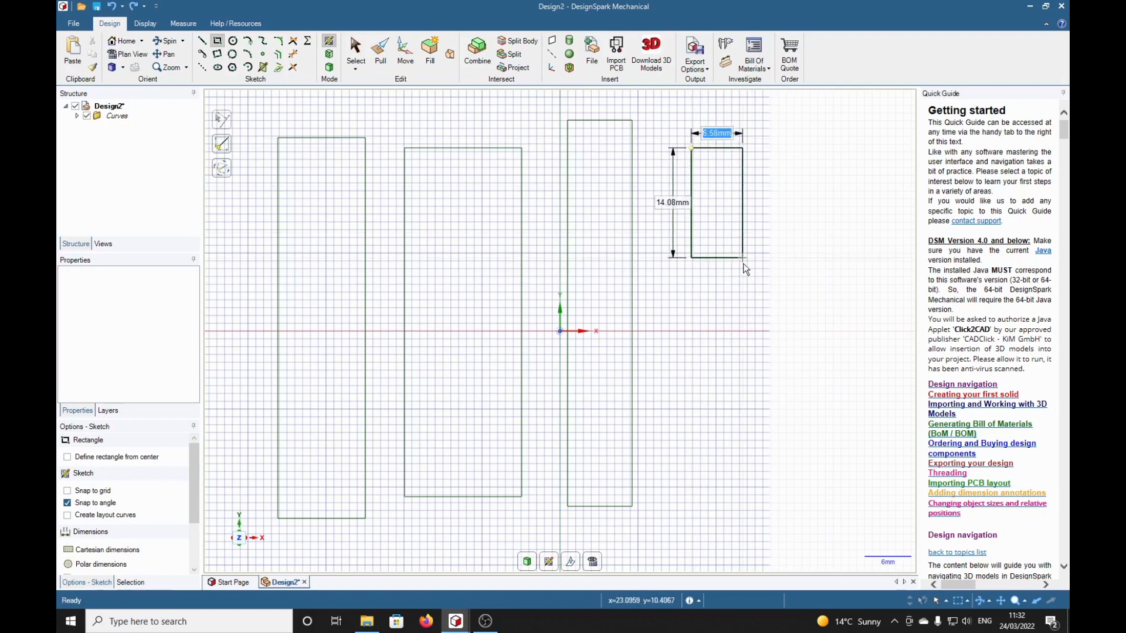
key("Tab")
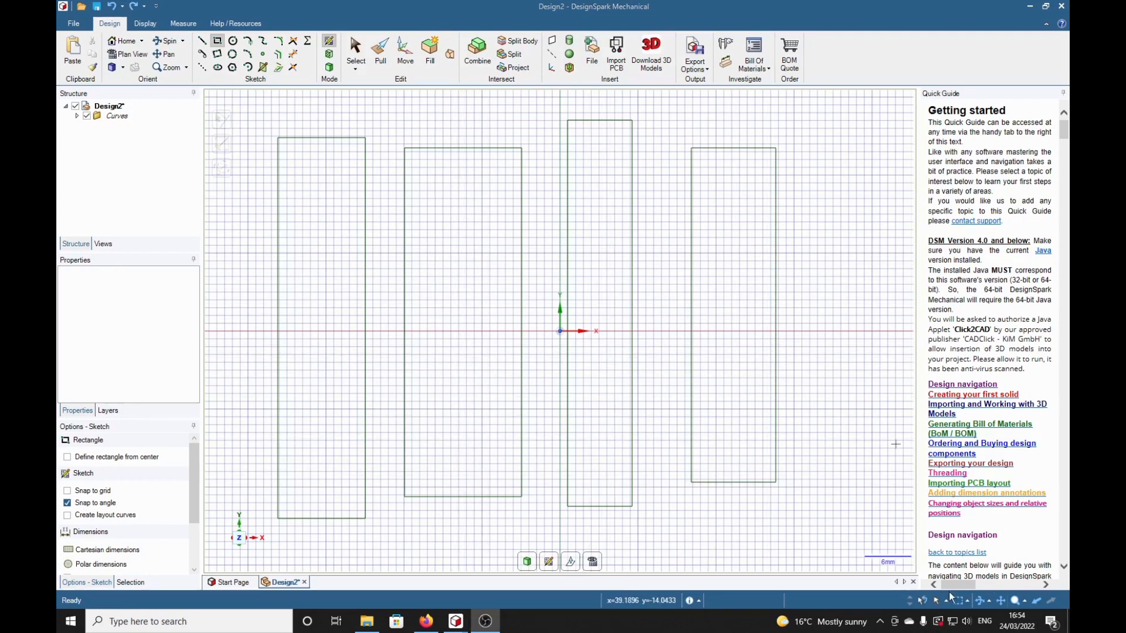
Start an inner rectangle in the first outline, its corner offset 2.5 mm horizontally and -2.5 mm vertically from the outline's upper-left corner.
left_click(279, 138)
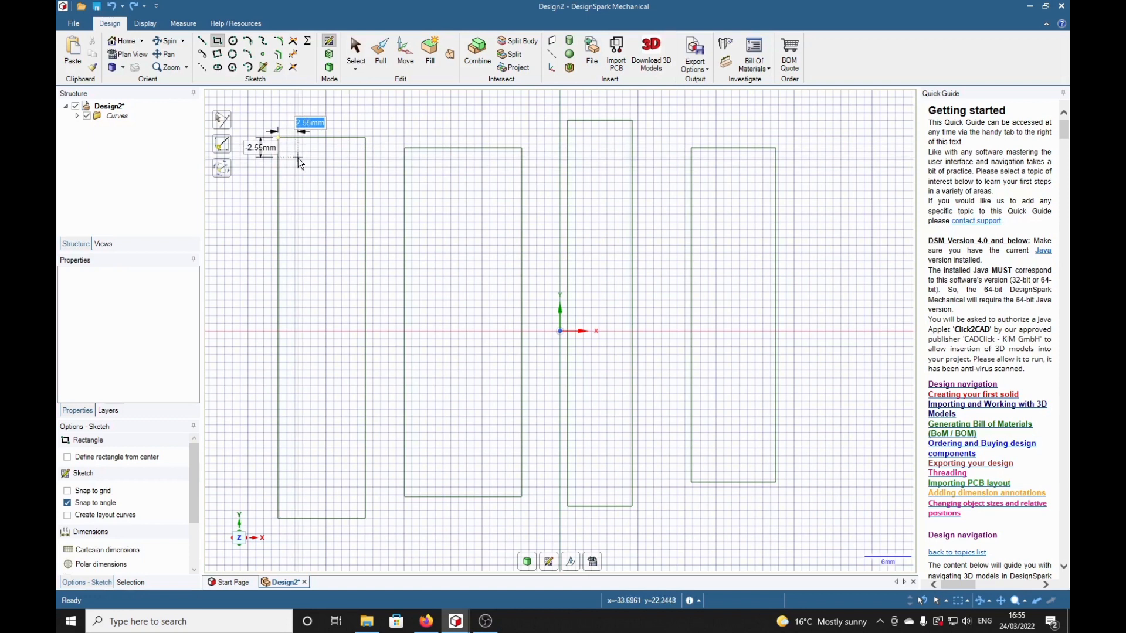
type("2.")
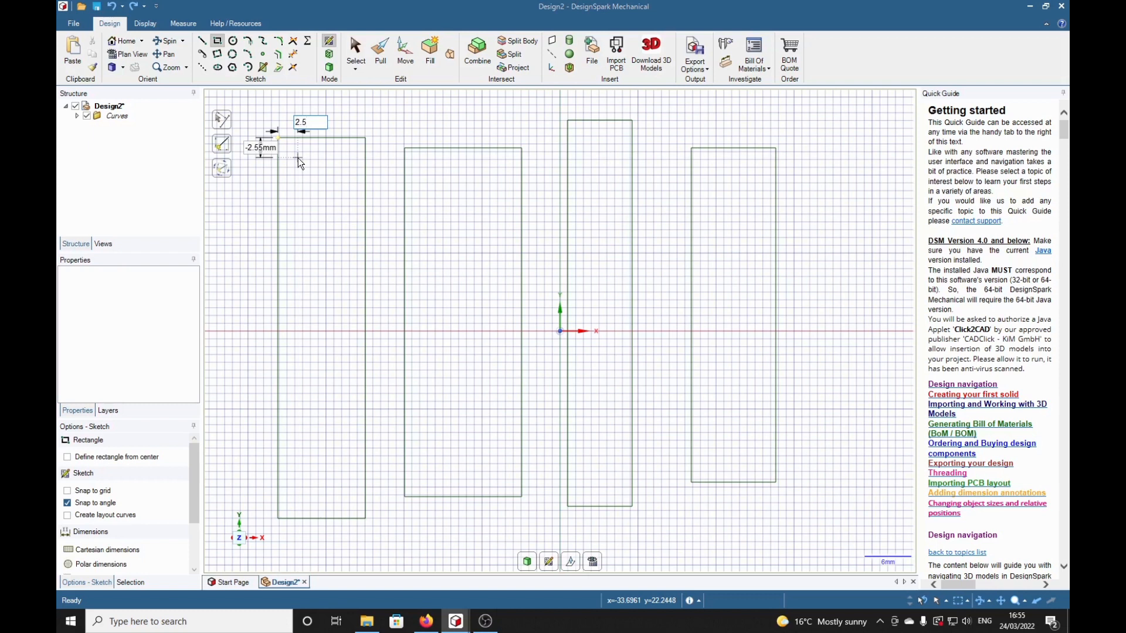
type("5")
key("Tab")
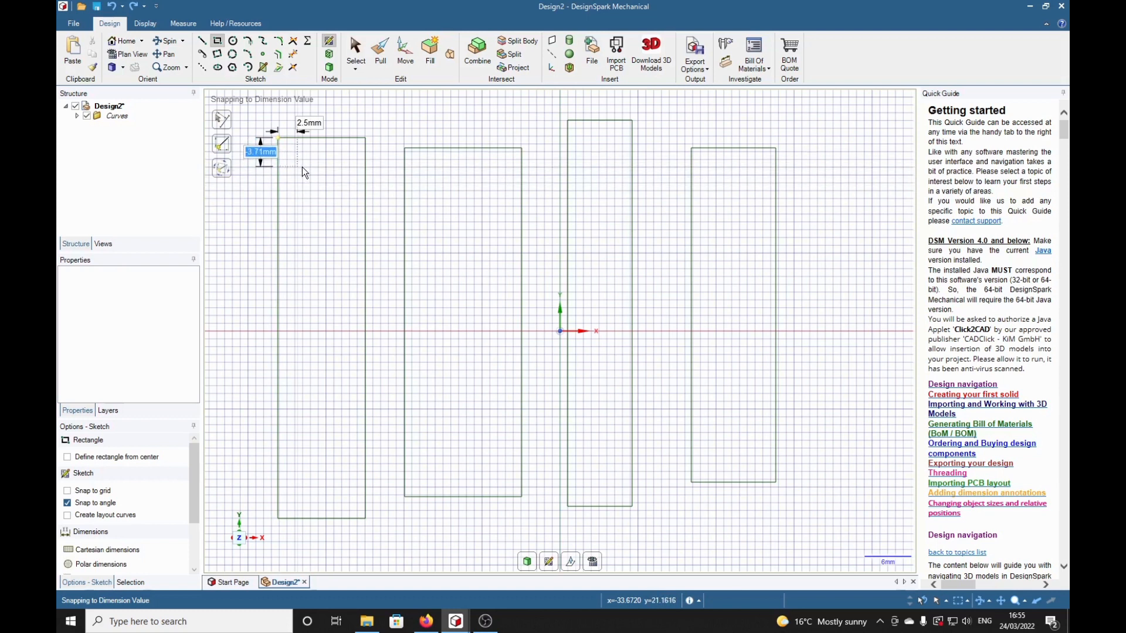
type("-2")
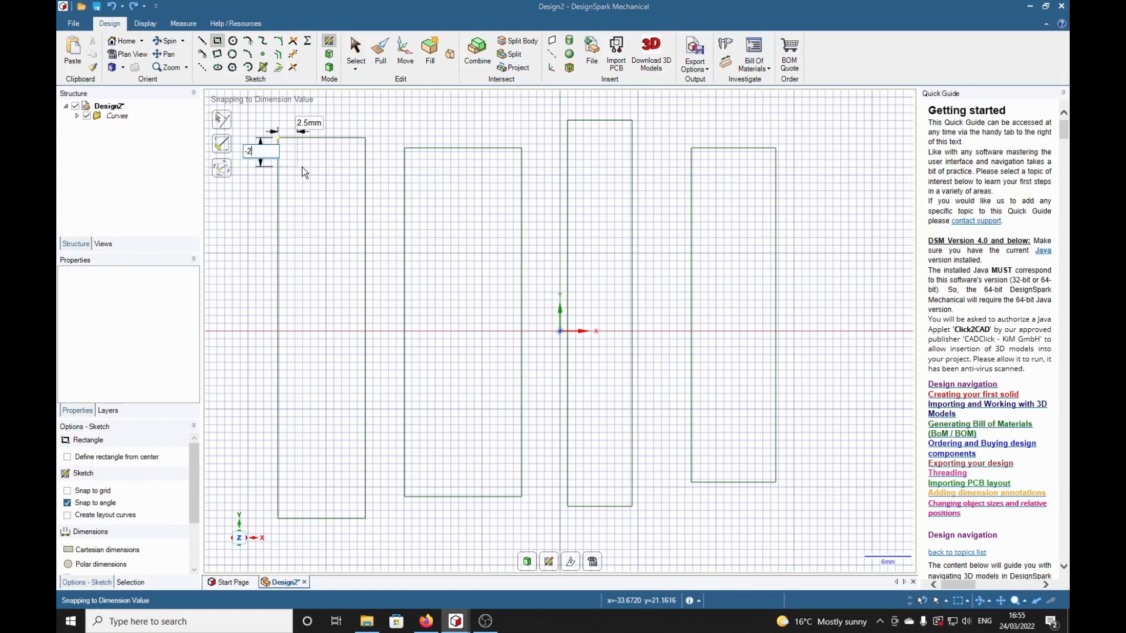
type(".5")
key("Return")
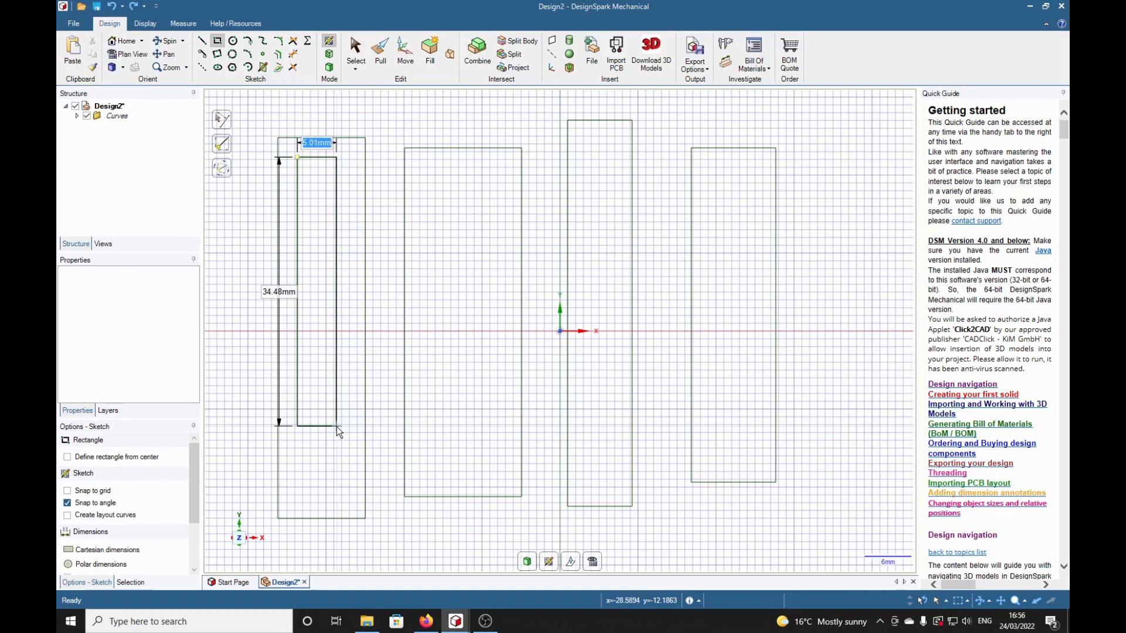
Complete the inner rectangle with a width of 6 mm and a height of 40 mm.
type("6")
key("Tab")
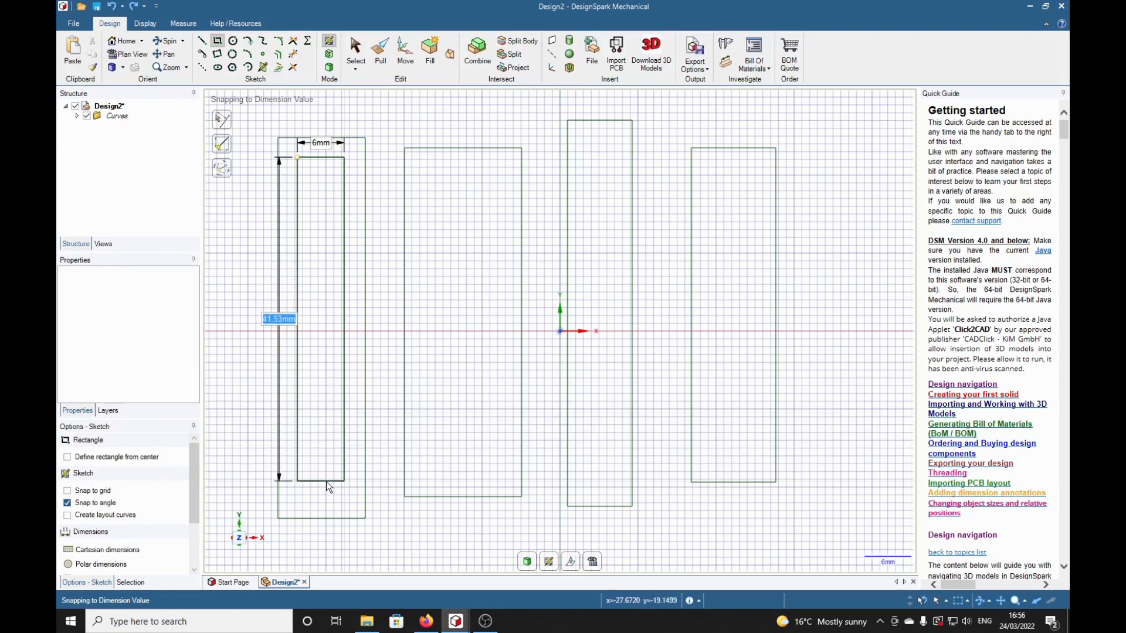
type("40")
key("Return")
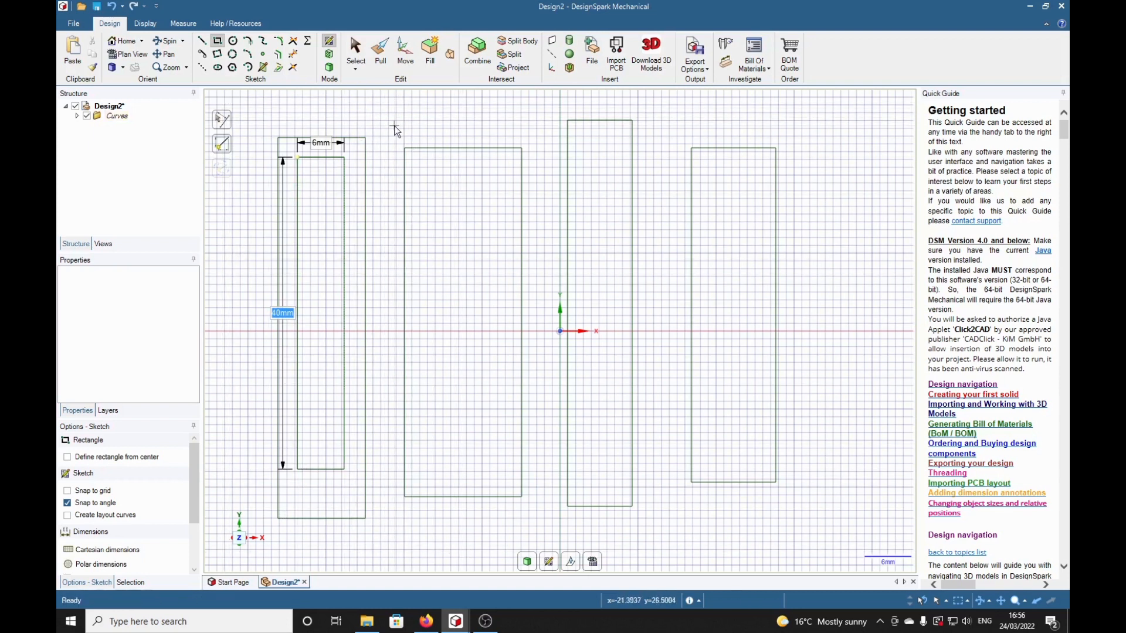
key("Escape")
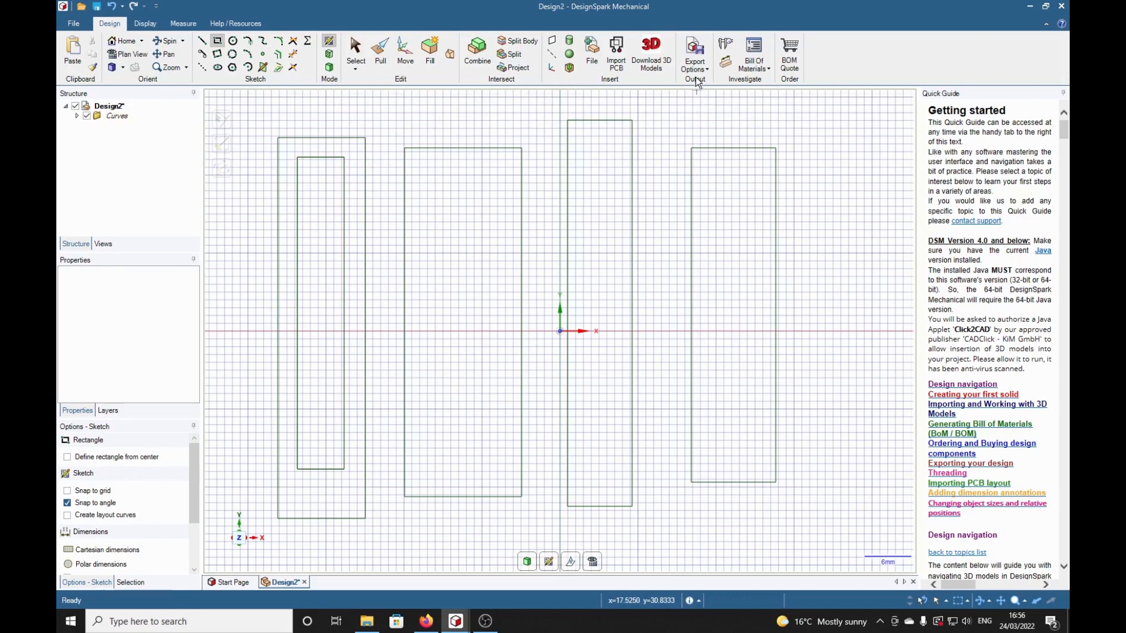
Dimension the first outer rectangle's width and its left and top gaps to the inner rectangle.
left_click(725, 61)
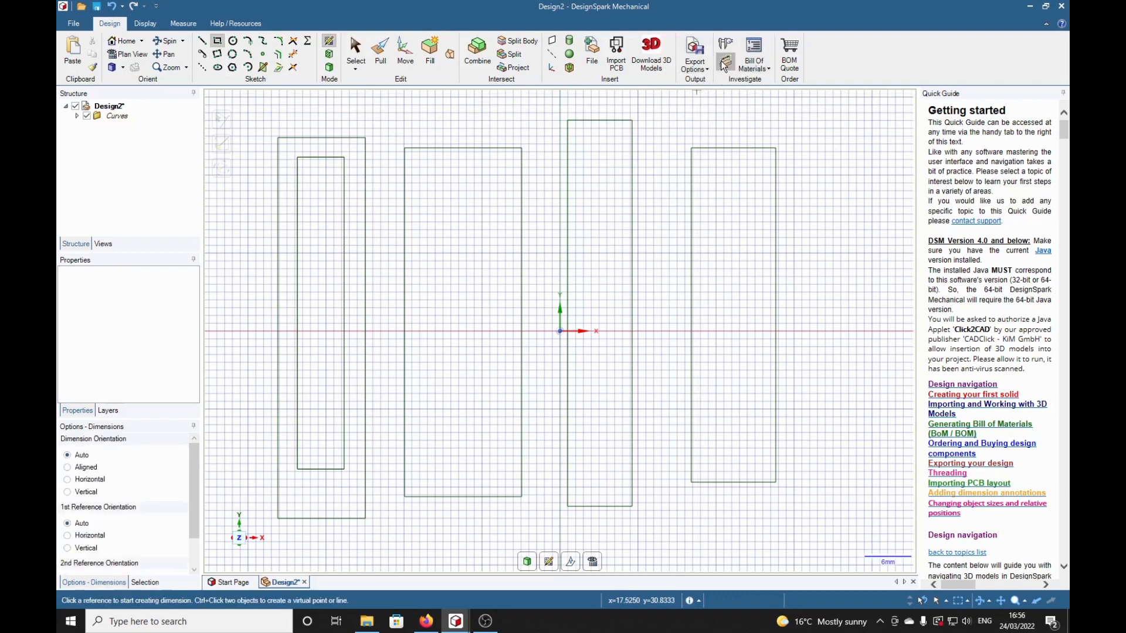
left_click(331, 140)
left_click(332, 128)
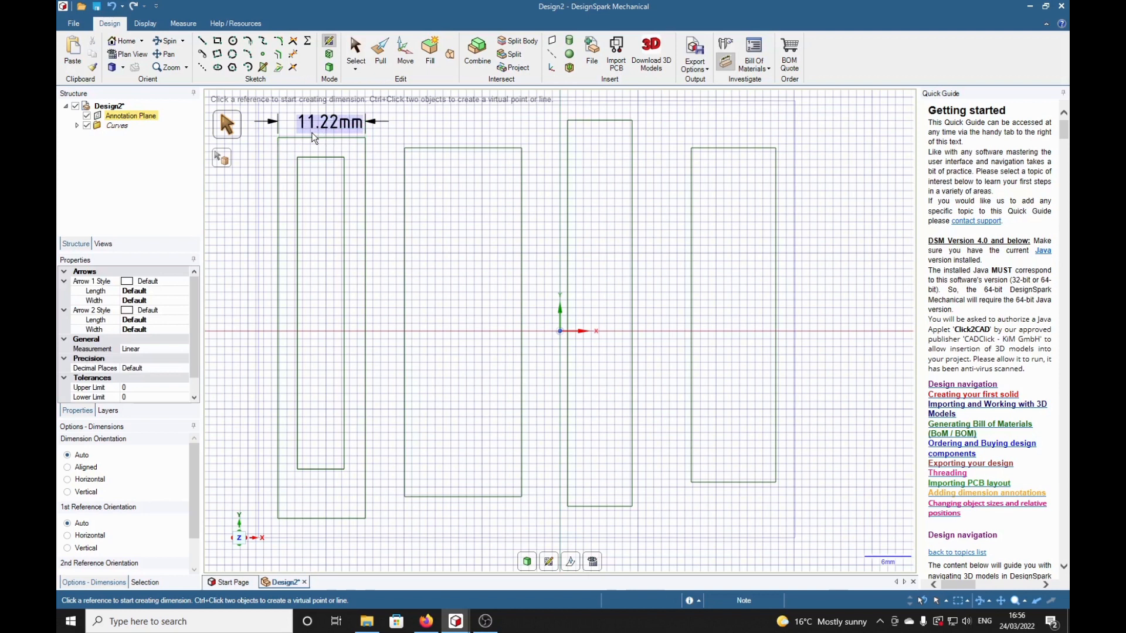
left_click(296, 174)
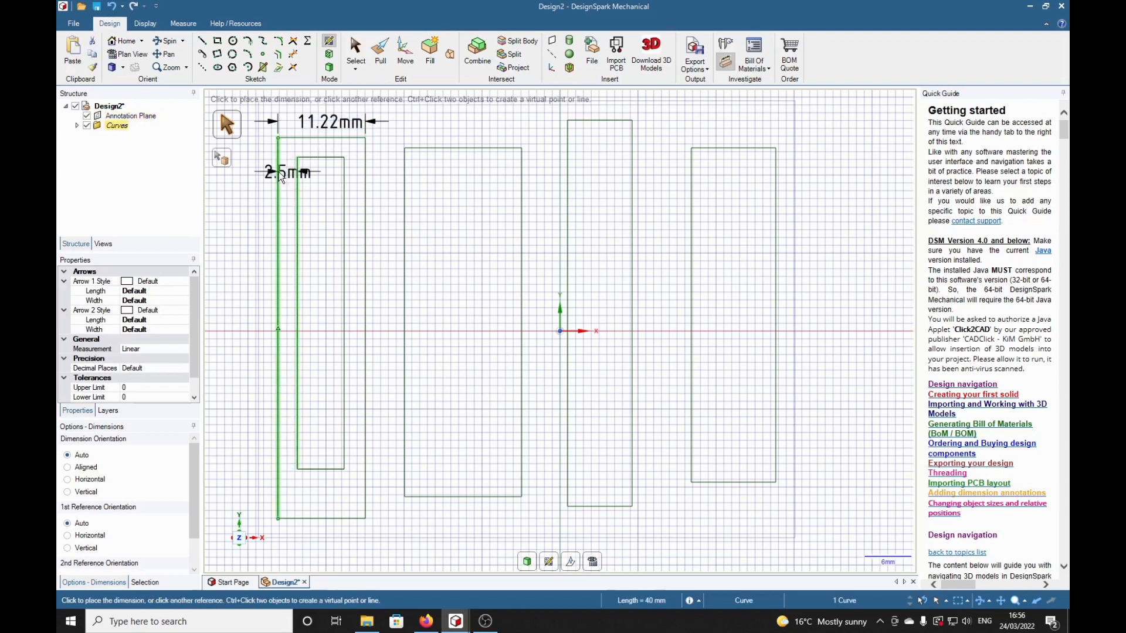
left_click(279, 171)
left_click(262, 187)
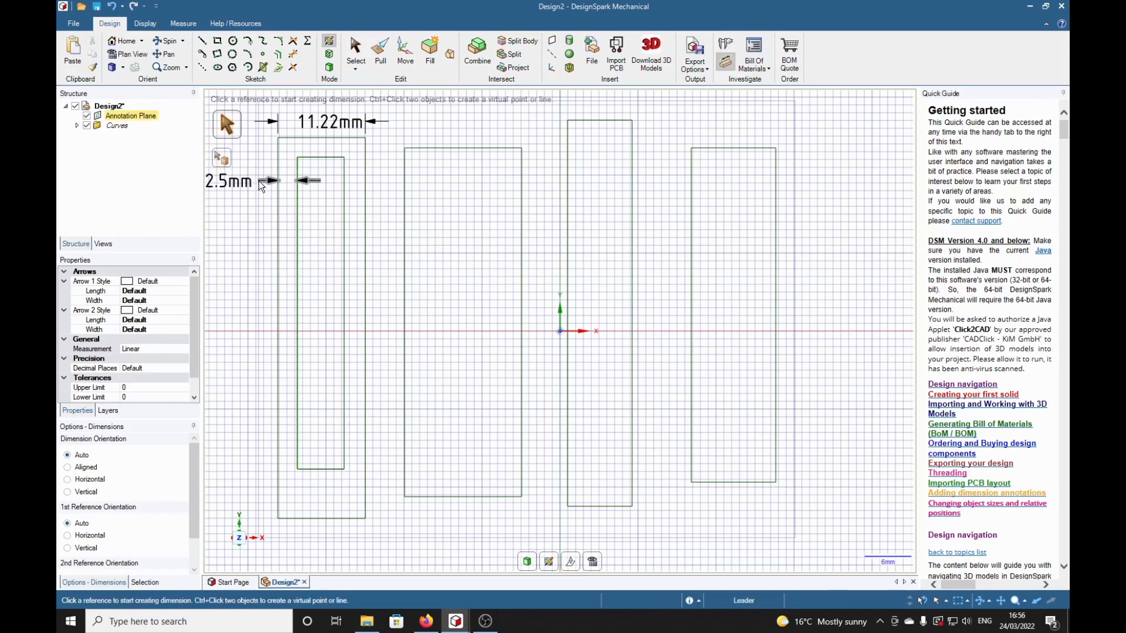
left_click(335, 138)
left_click(335, 158)
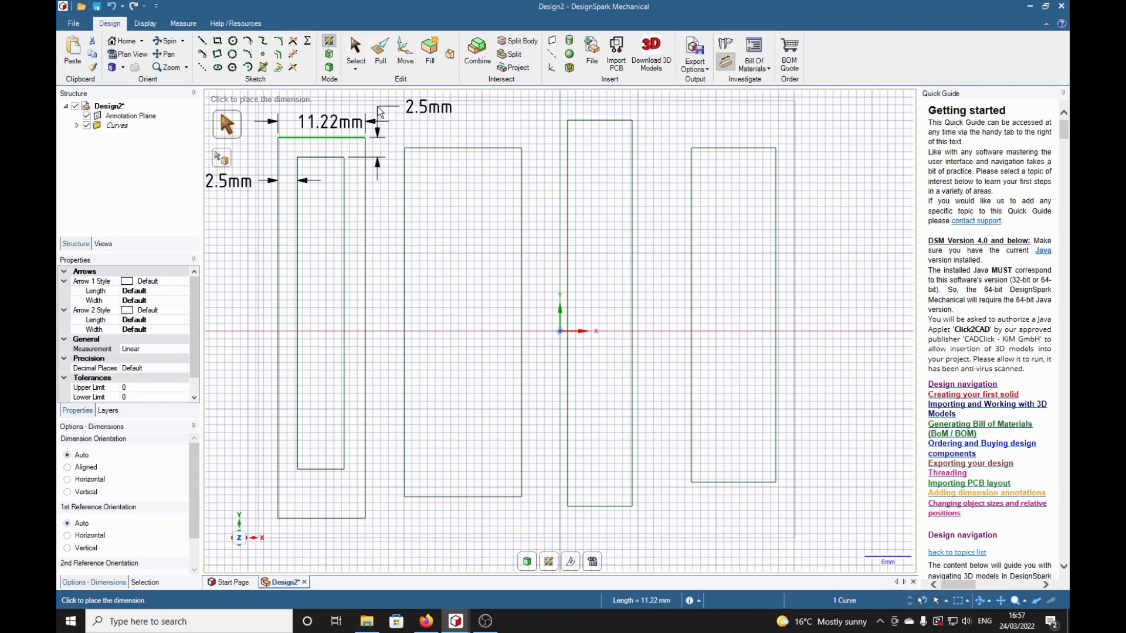
left_click(380, 112)
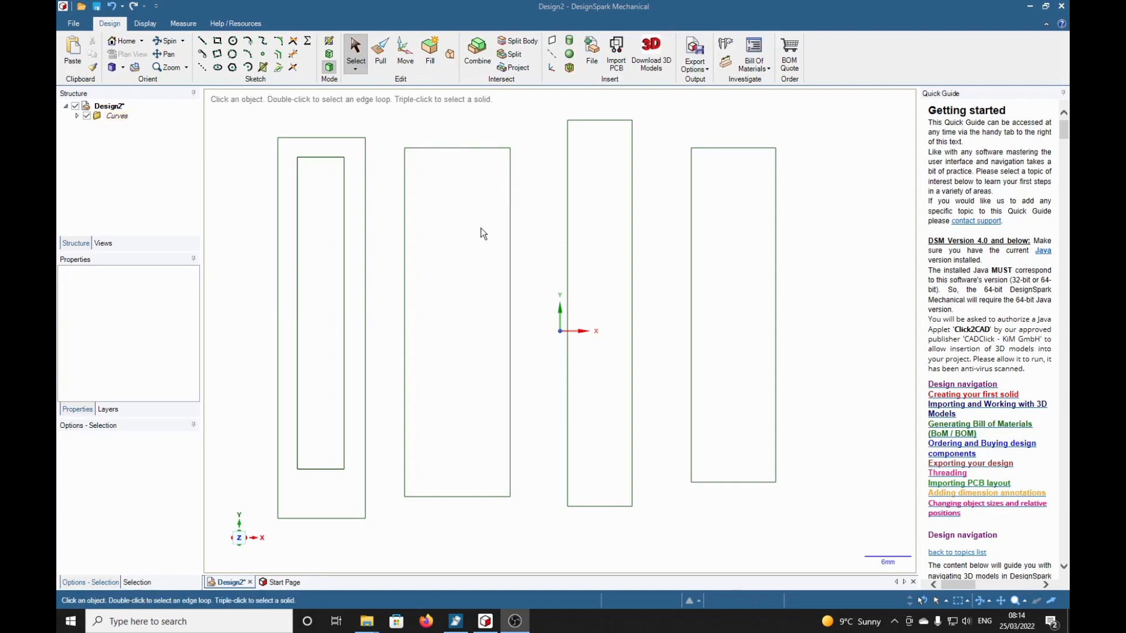
Dimension the top edge and the right edge of the second rectangle.
left_click(725, 63)
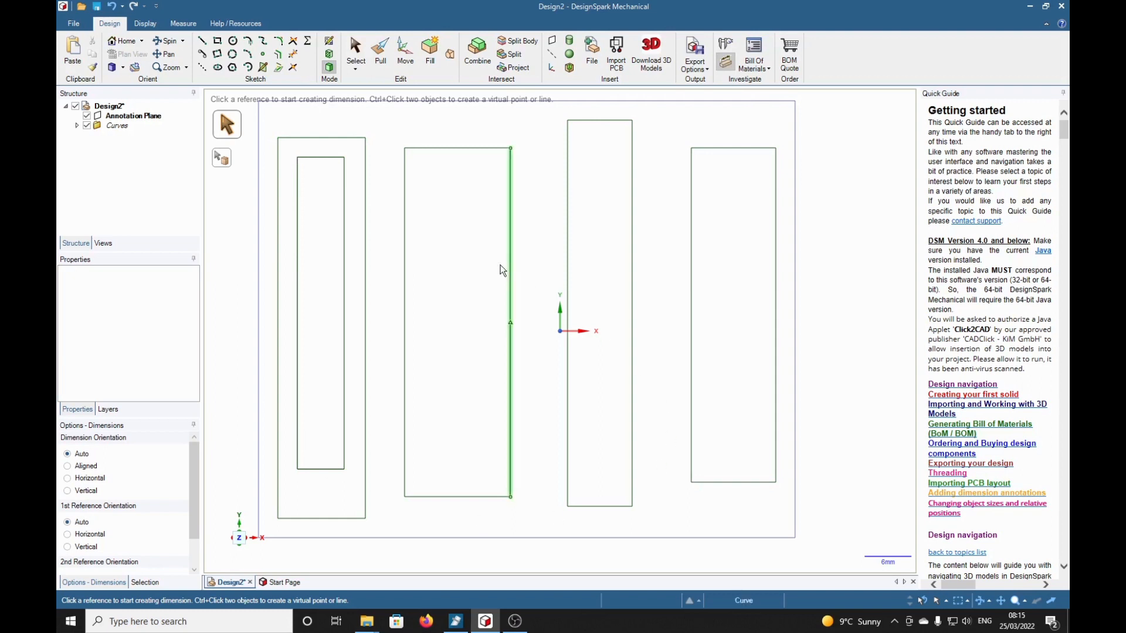
left_click(468, 147)
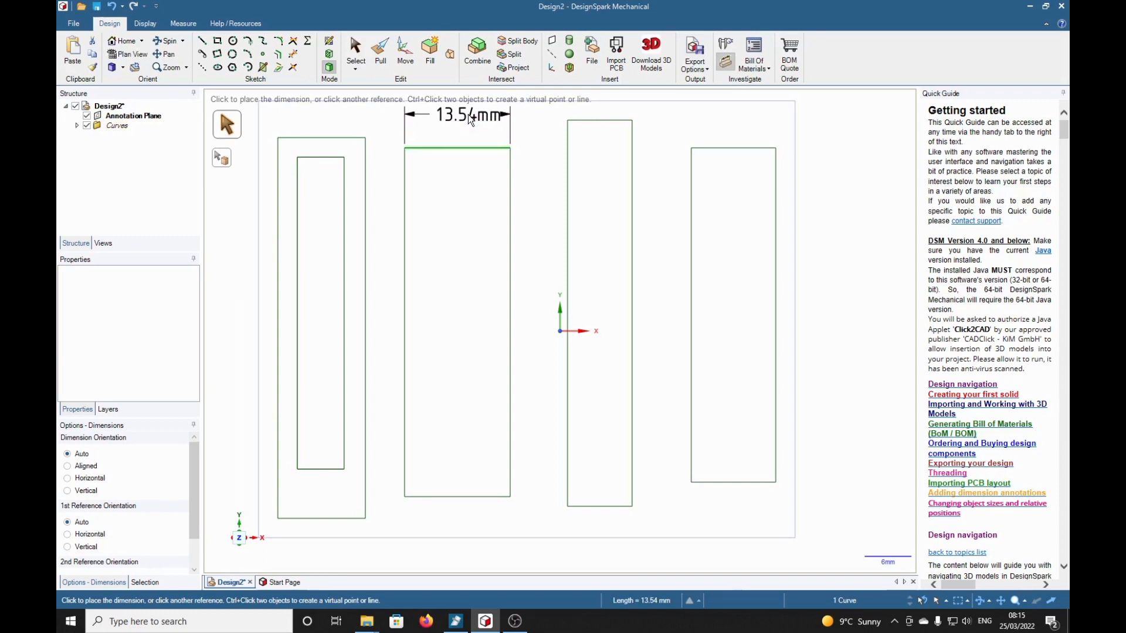
left_click(468, 114)
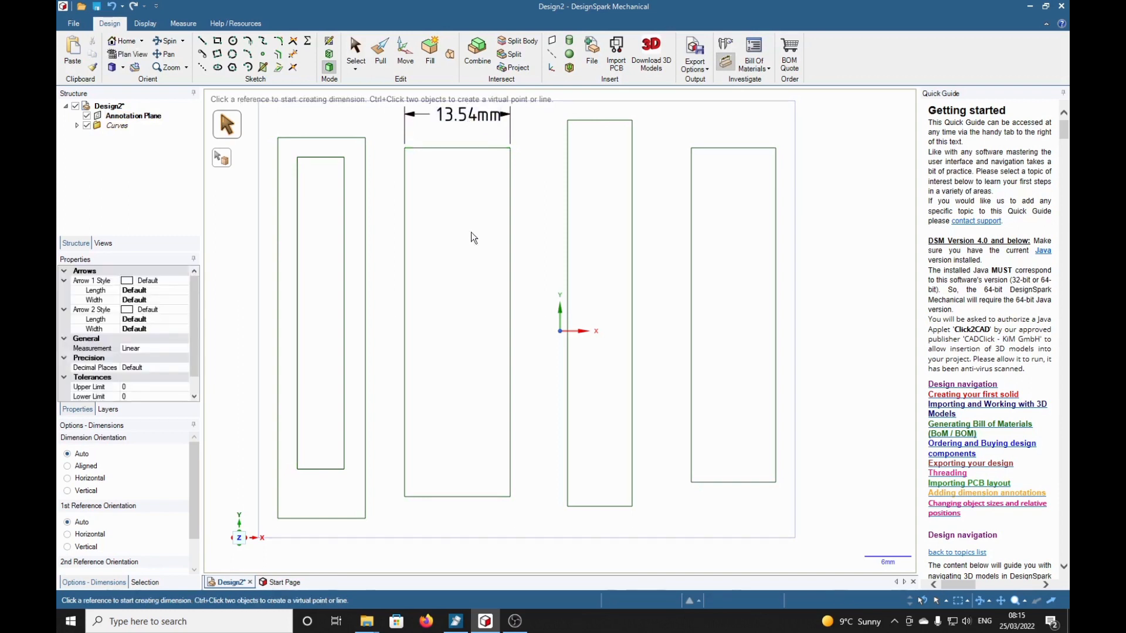
left_click(510, 287)
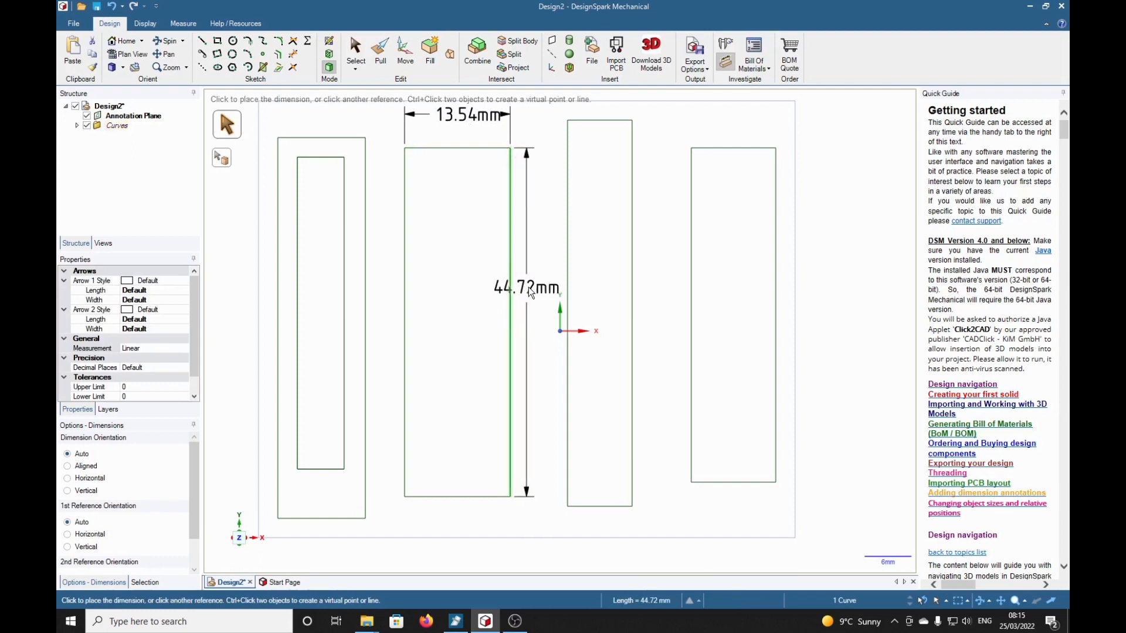
left_click(532, 287)
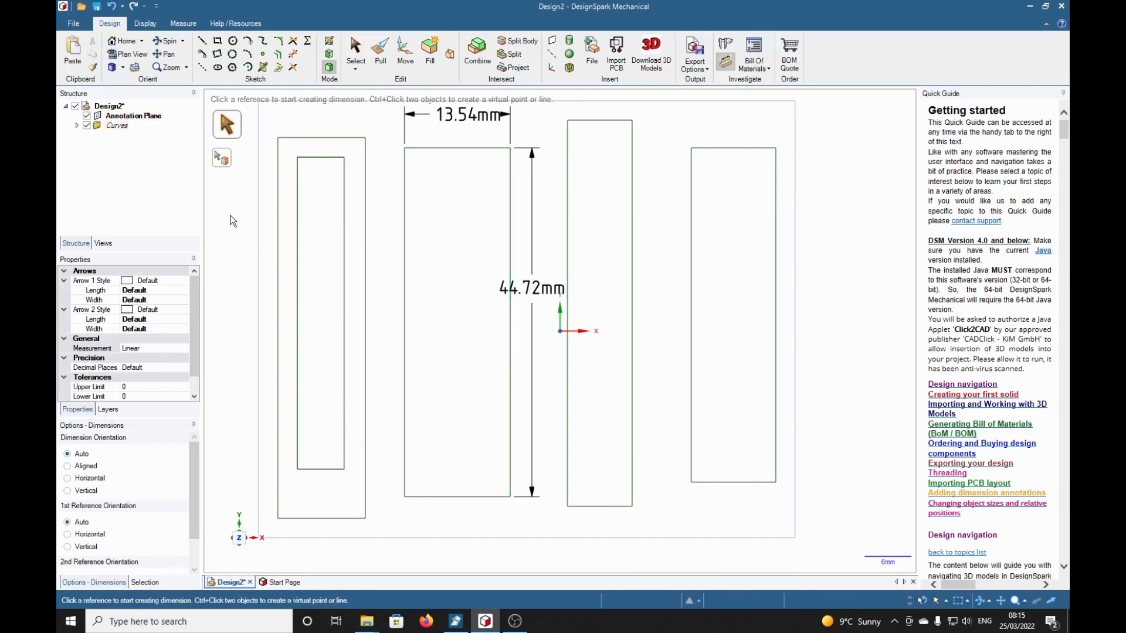
Start an inner rectangle in the second outline, its corner offset 13.54/3 mm horizontally and -4.51 mm vertically from the outline's upper-left corner.
left_click(217, 41)
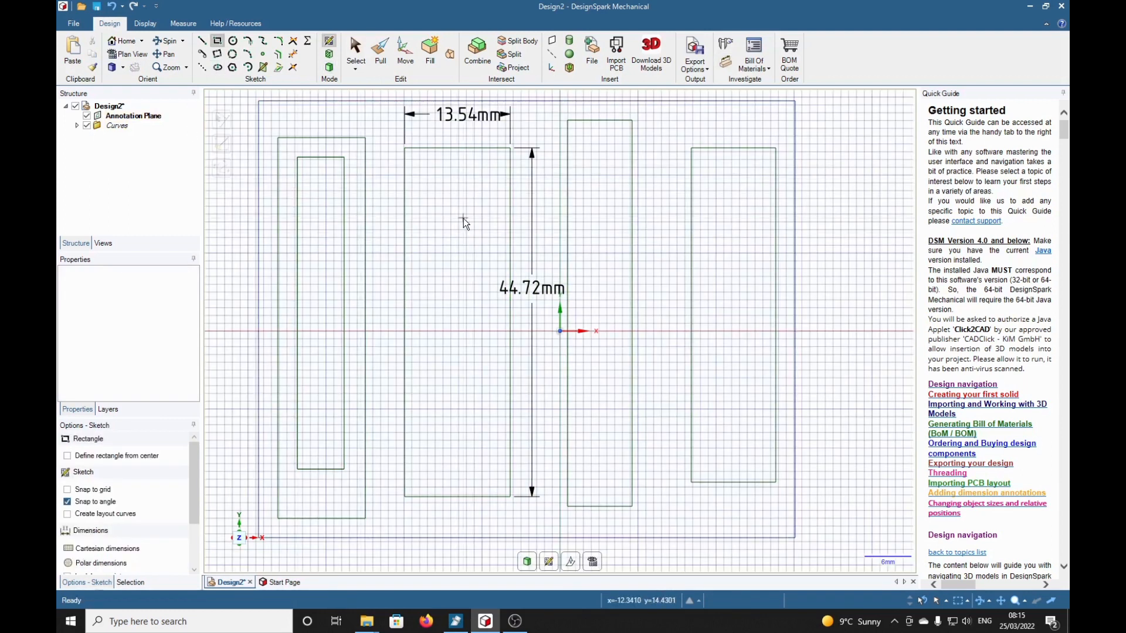
left_click(406, 148)
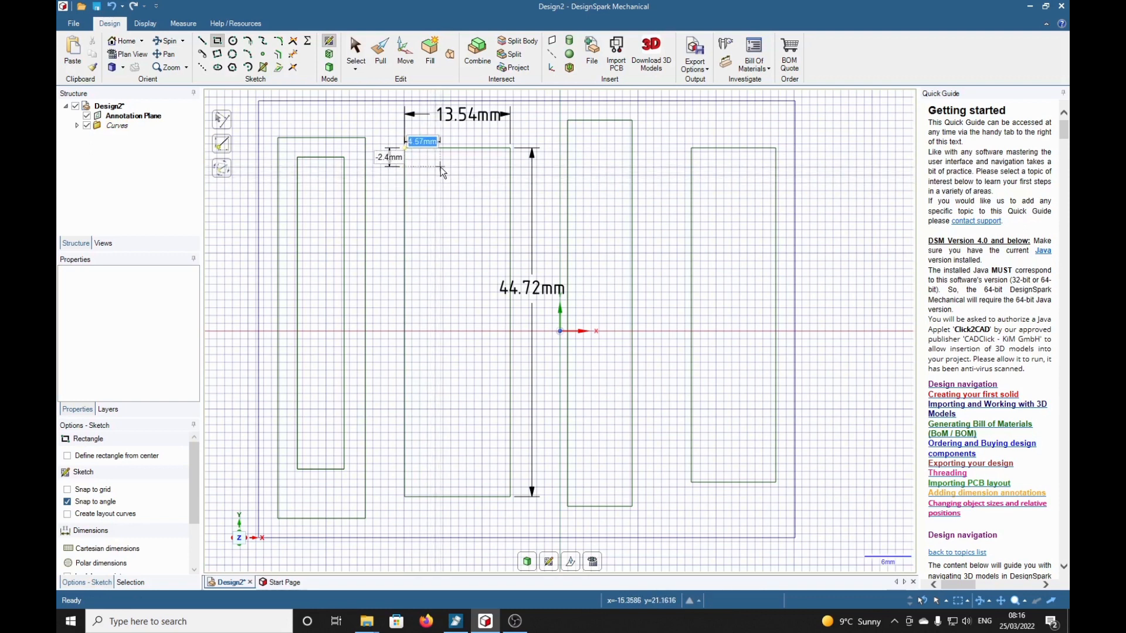
type("13")
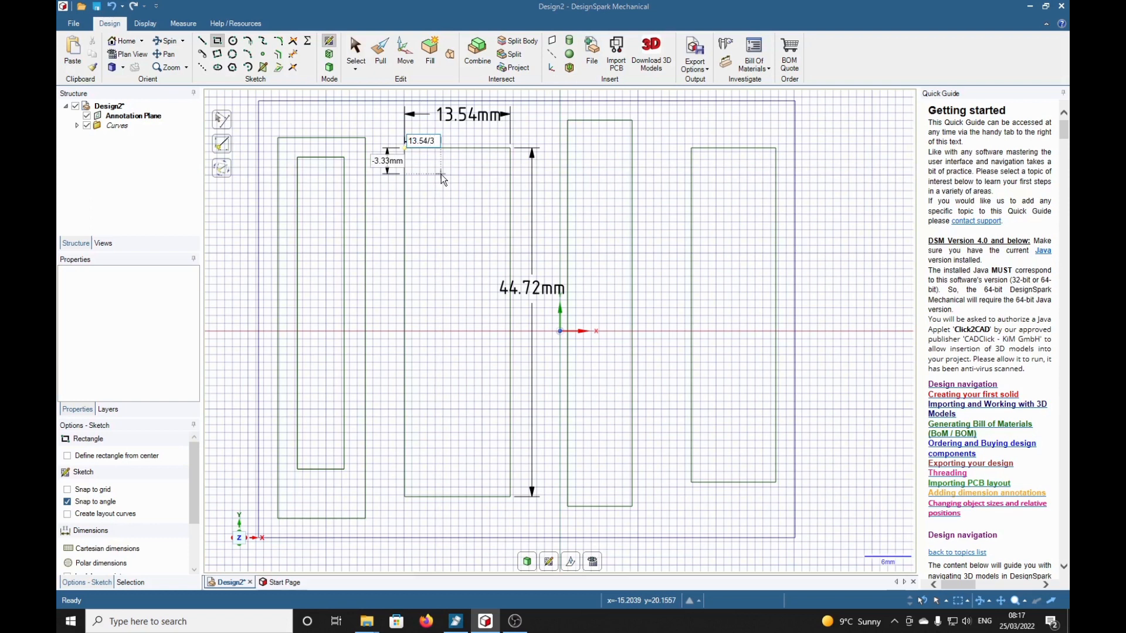
key("Tab")
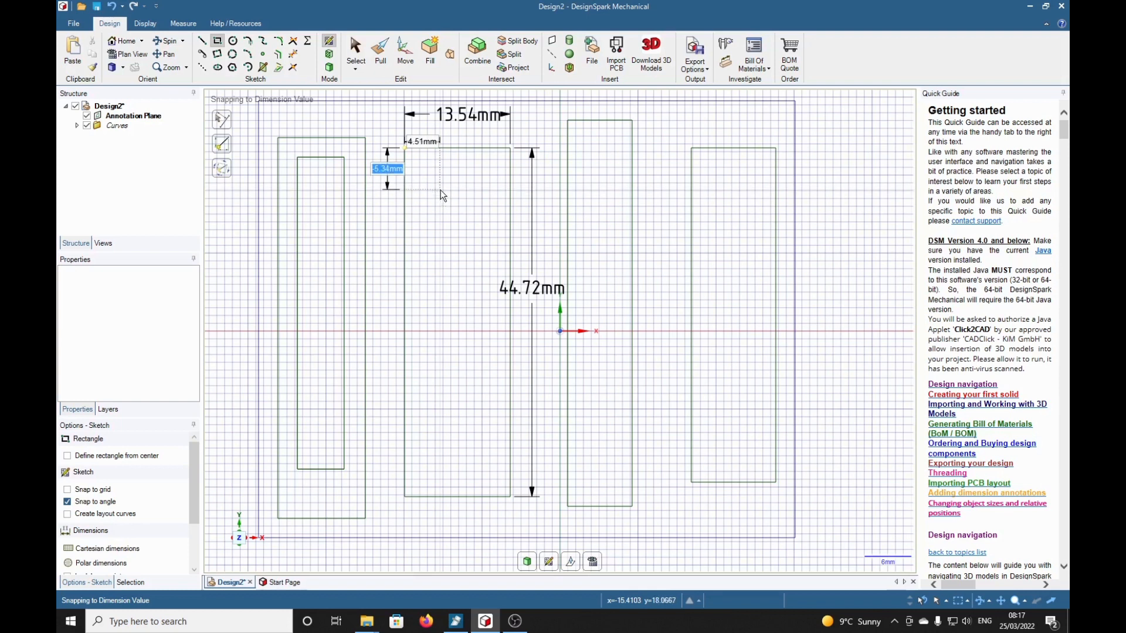
type("-4.")
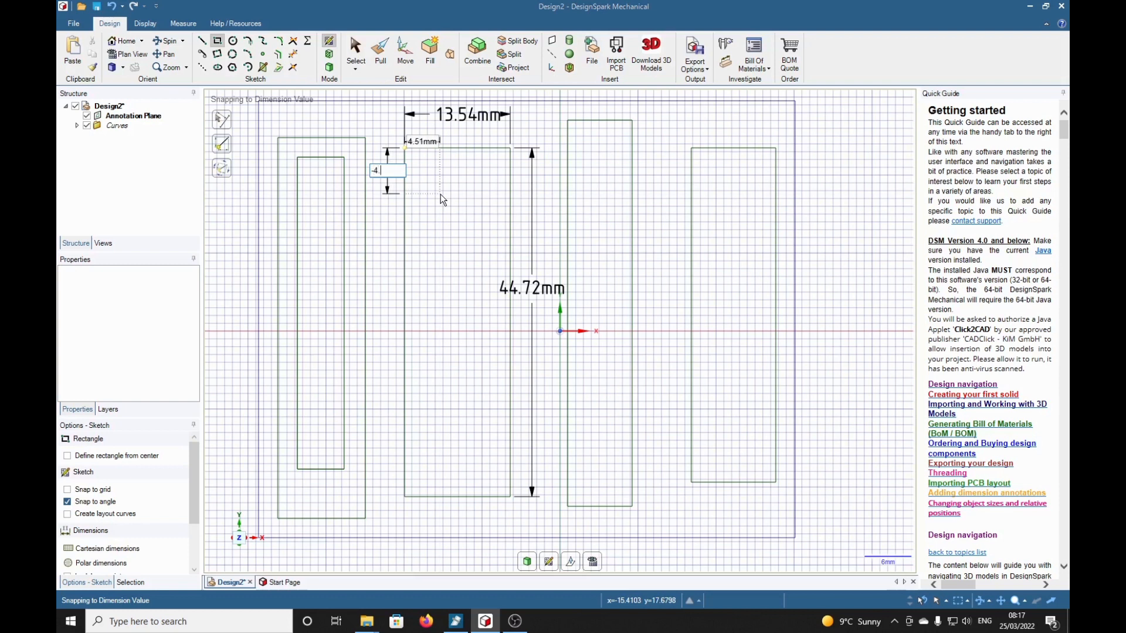
type("51")
key("Return")
left_click(440, 186)
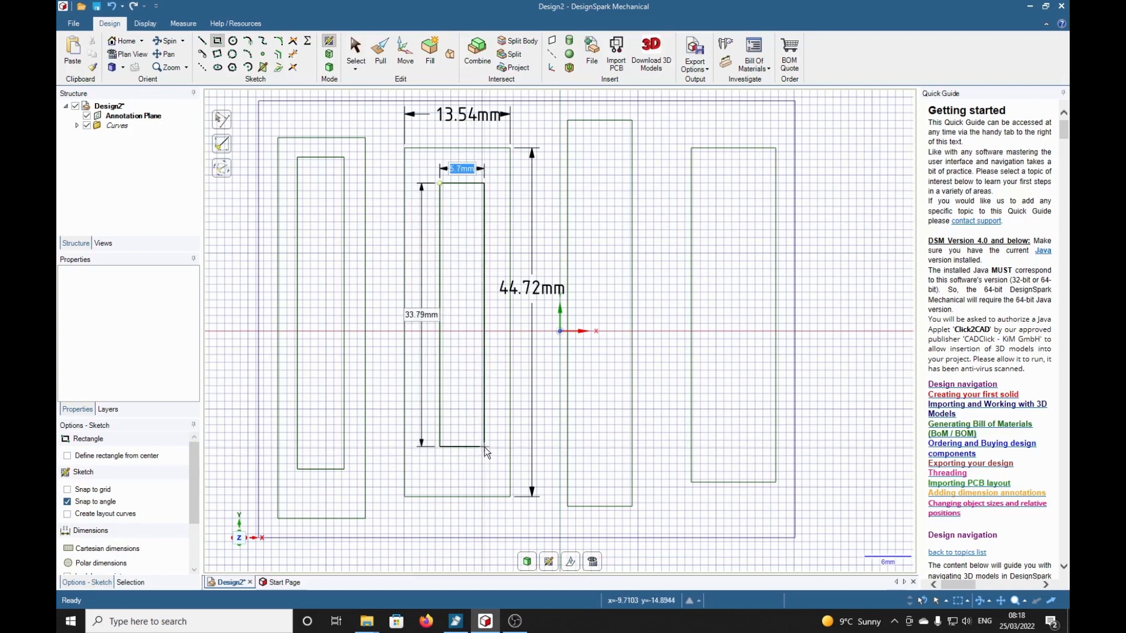
Complete the second outline's inner rectangle with a width of 4.51 mm and a height of 44.72-2*4.51 mm.
type("4.51")
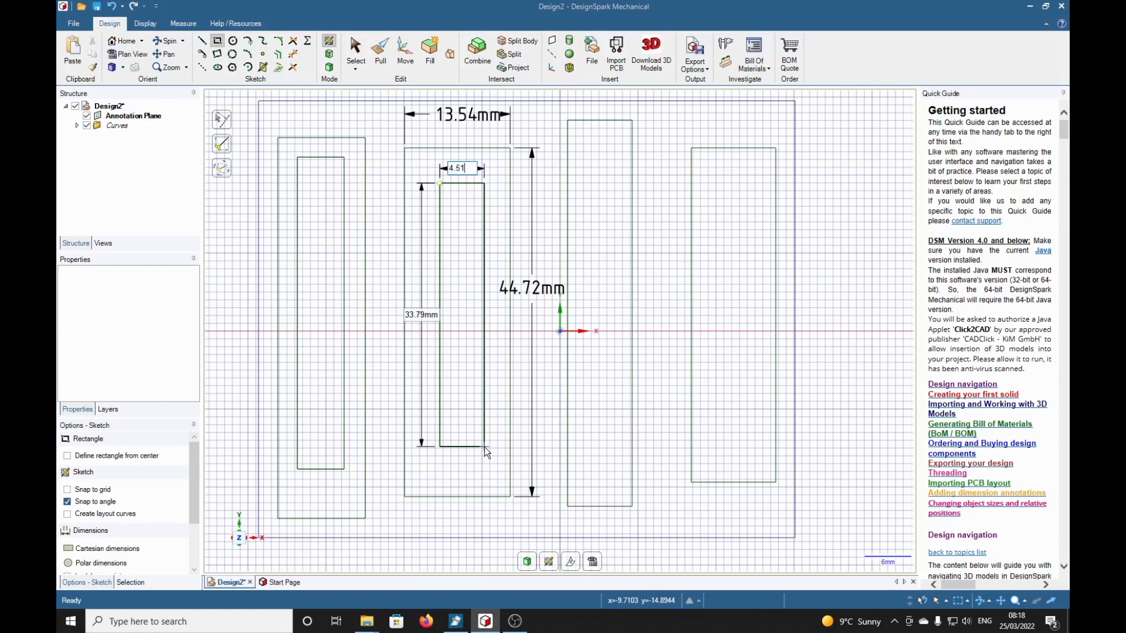
key("Tab")
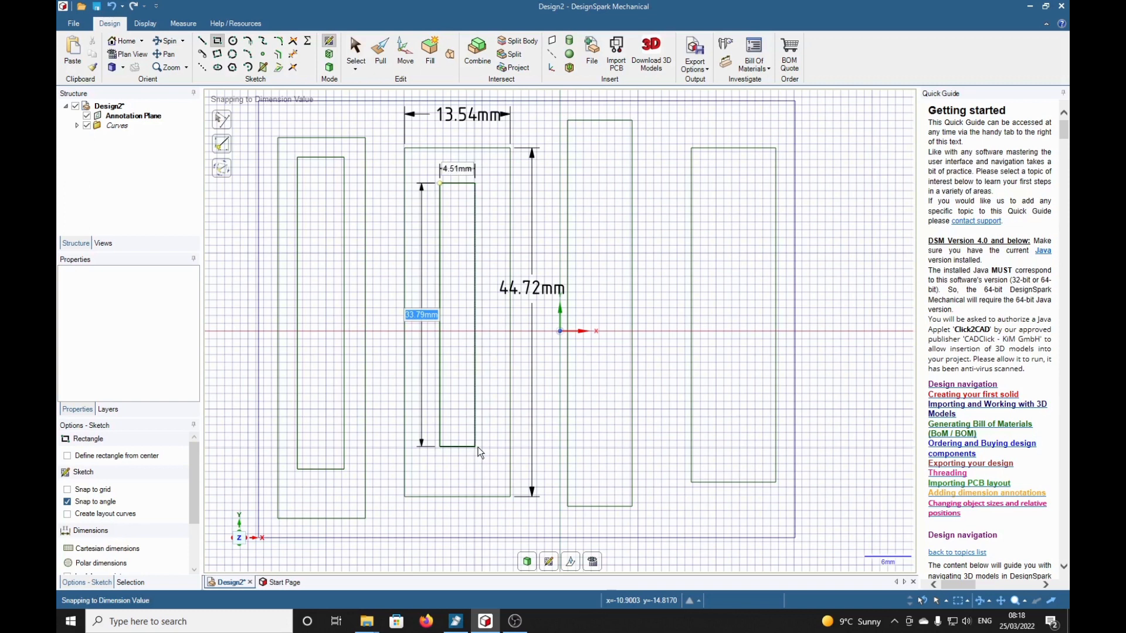
type("44")
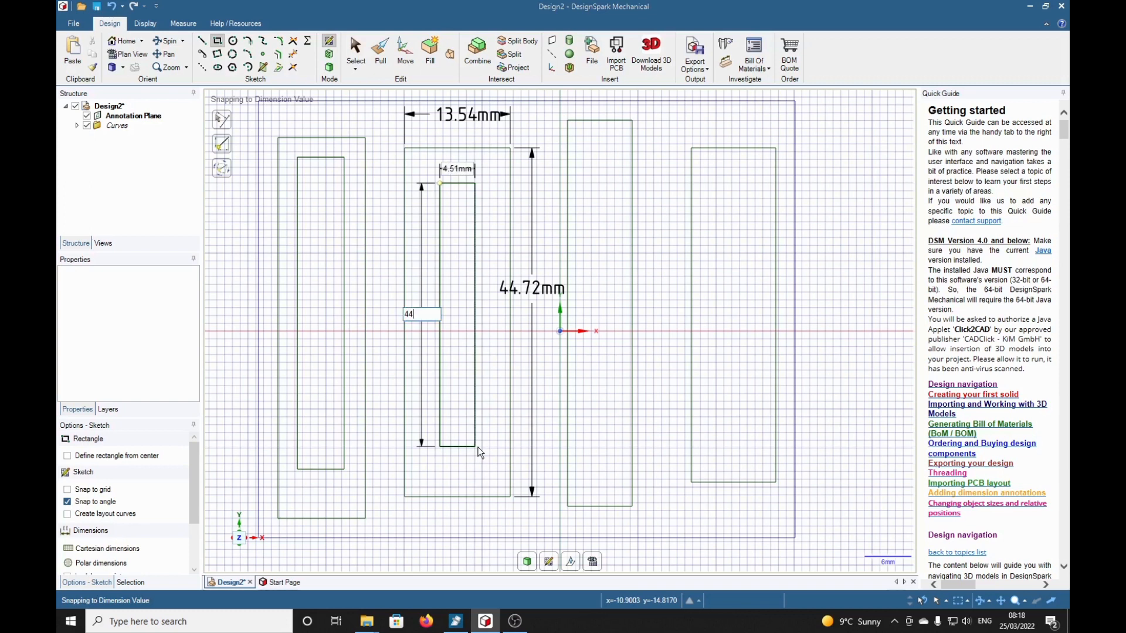
type(".72")
type("-2*4.51")
key("Return")
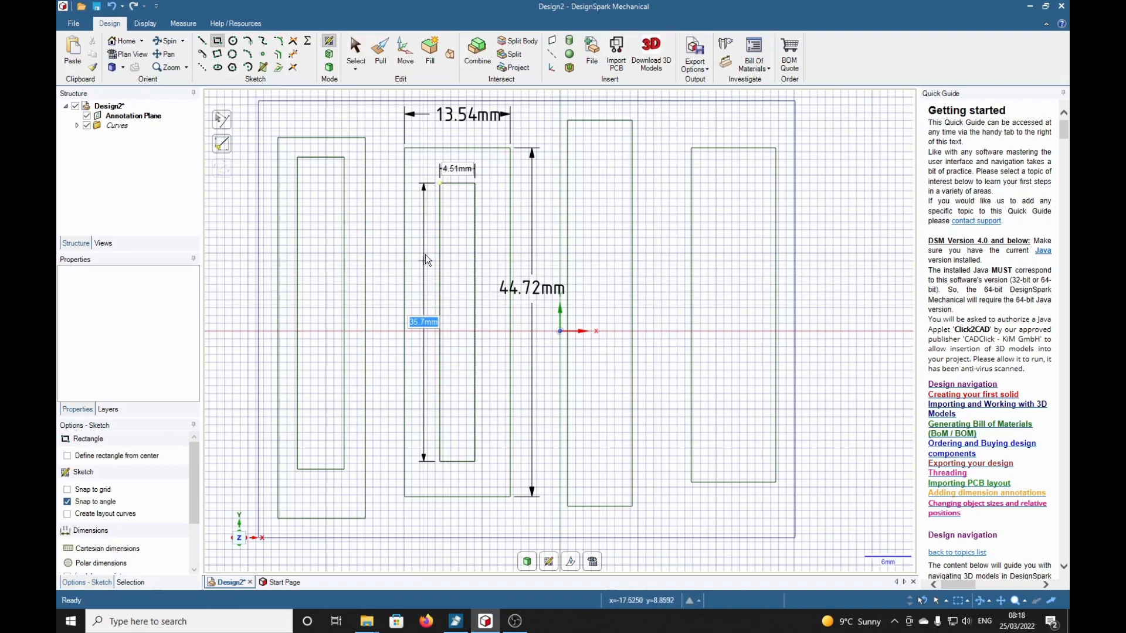
Dimension the left and bottom gaps between the second outline and its inner rectangle.
left_click(726, 61)
left_click(441, 221)
left_click(405, 197)
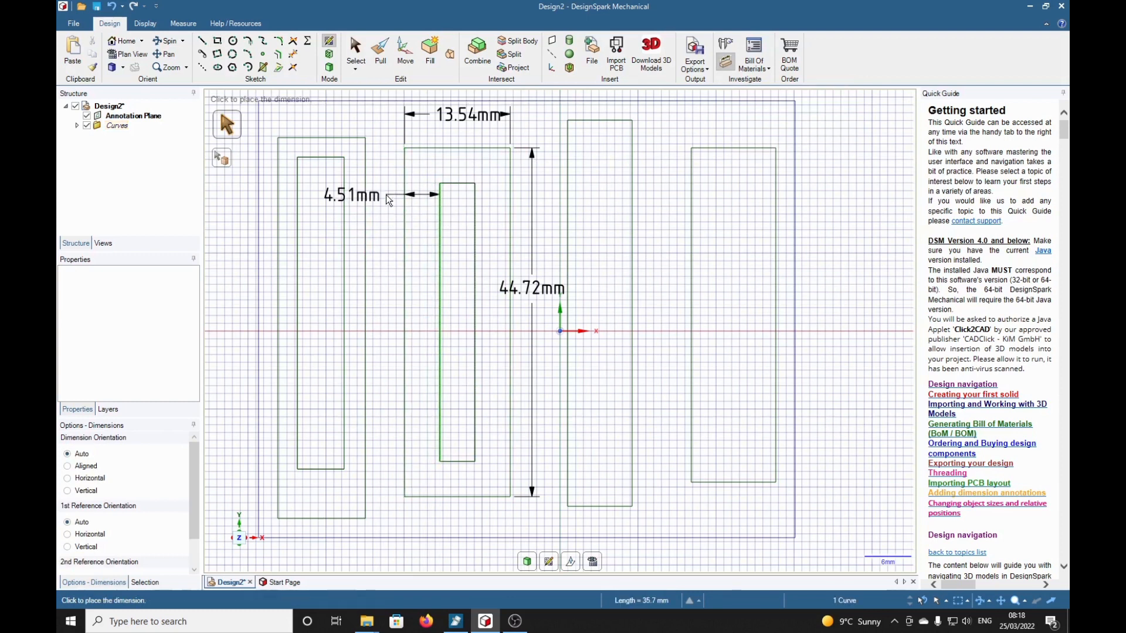
left_click(390, 199)
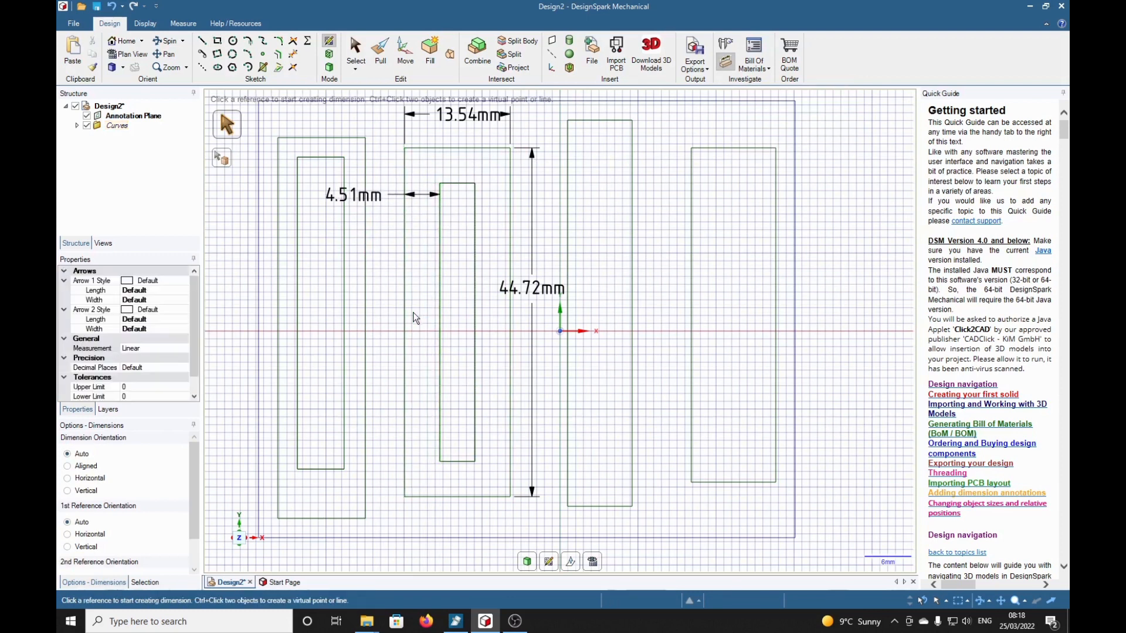
left_click(462, 463)
left_click(463, 503)
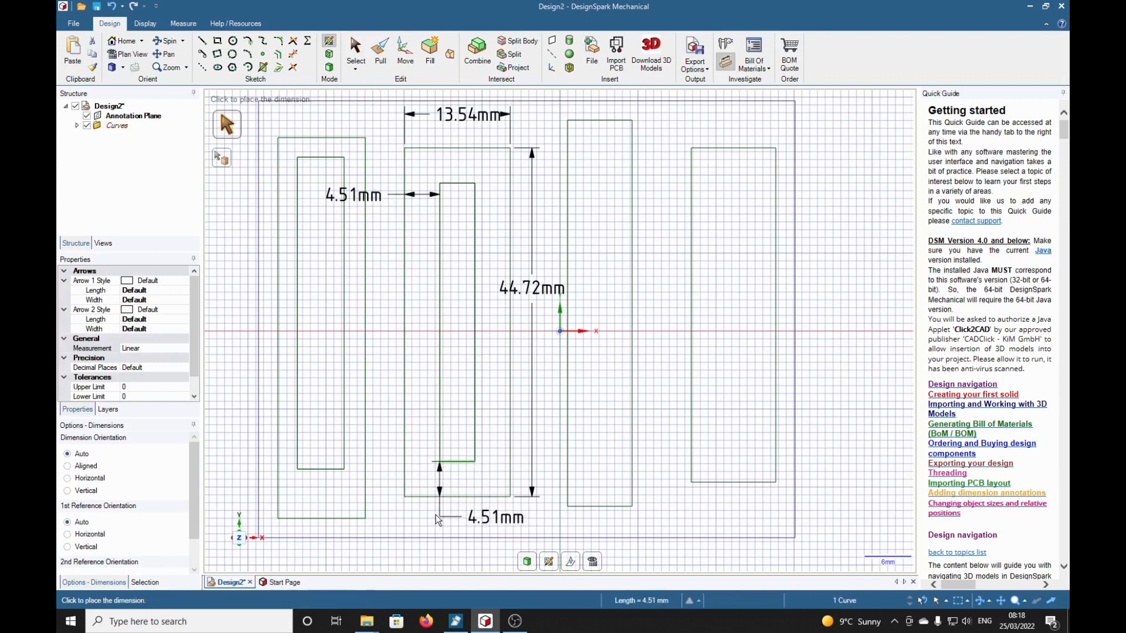
left_click(423, 519)
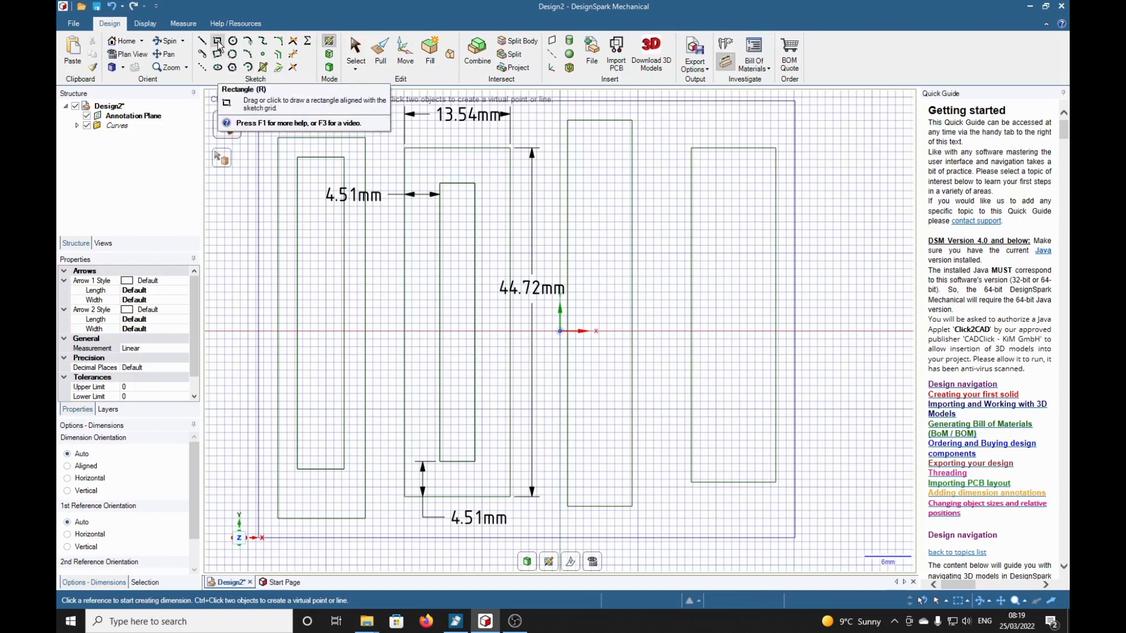
Offset all four sides of the third rectangle inward with cornered closure to create its inner rectangle.
left_click(280, 57)
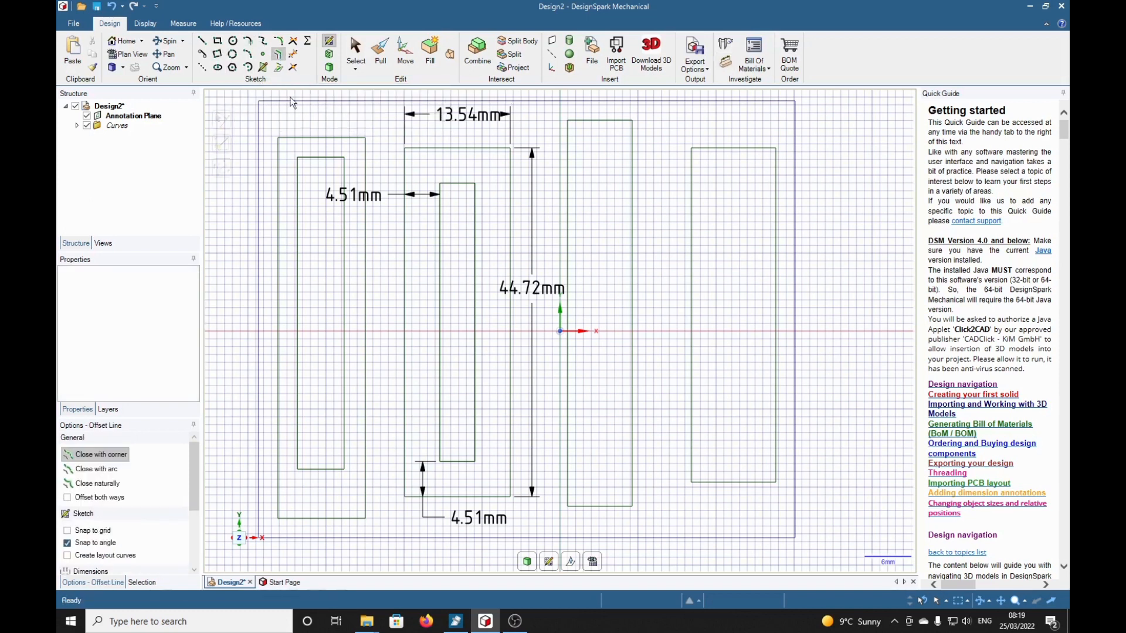
left_click(569, 201)
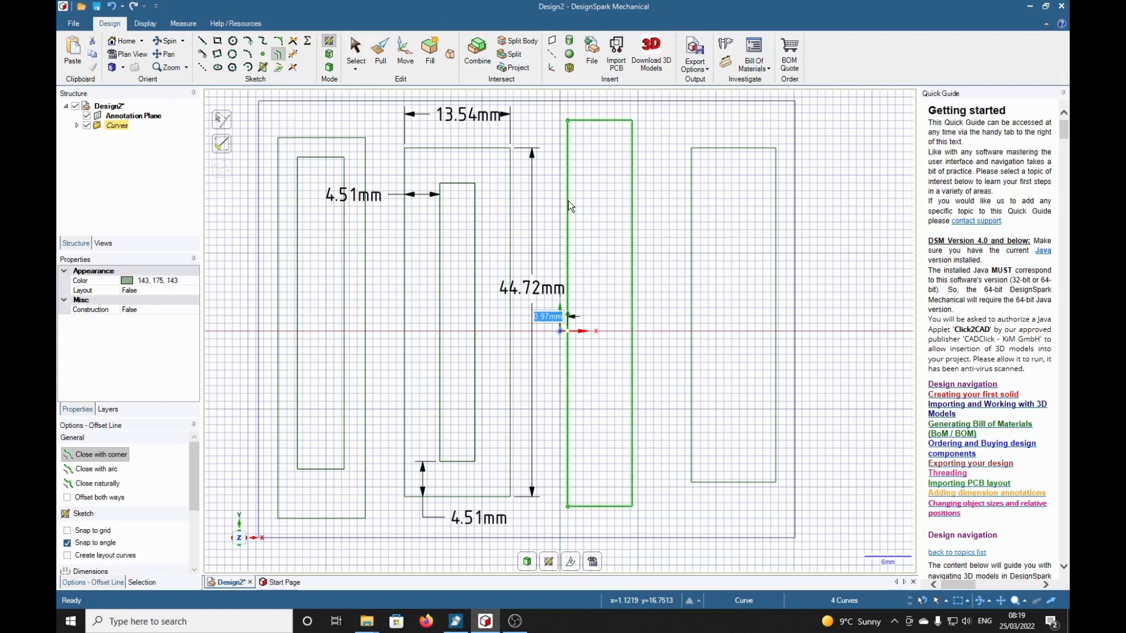
left_click(585, 233)
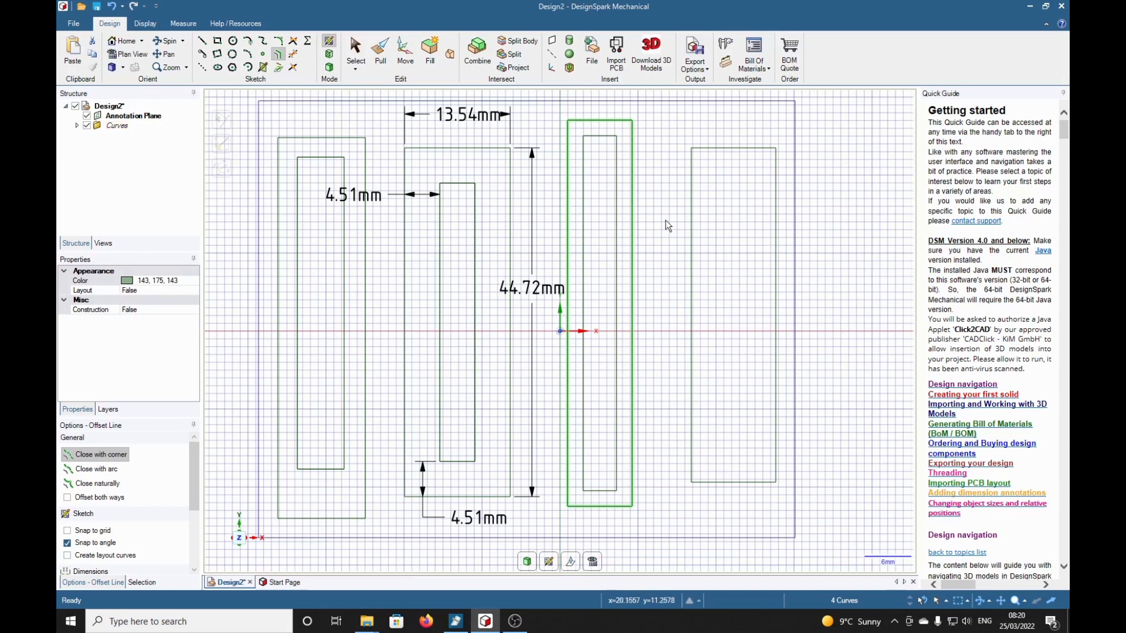
Draw a separate rectangle 6 mm wide and 35 mm high in the empty area to the right of the fourth outline.
left_click(217, 40)
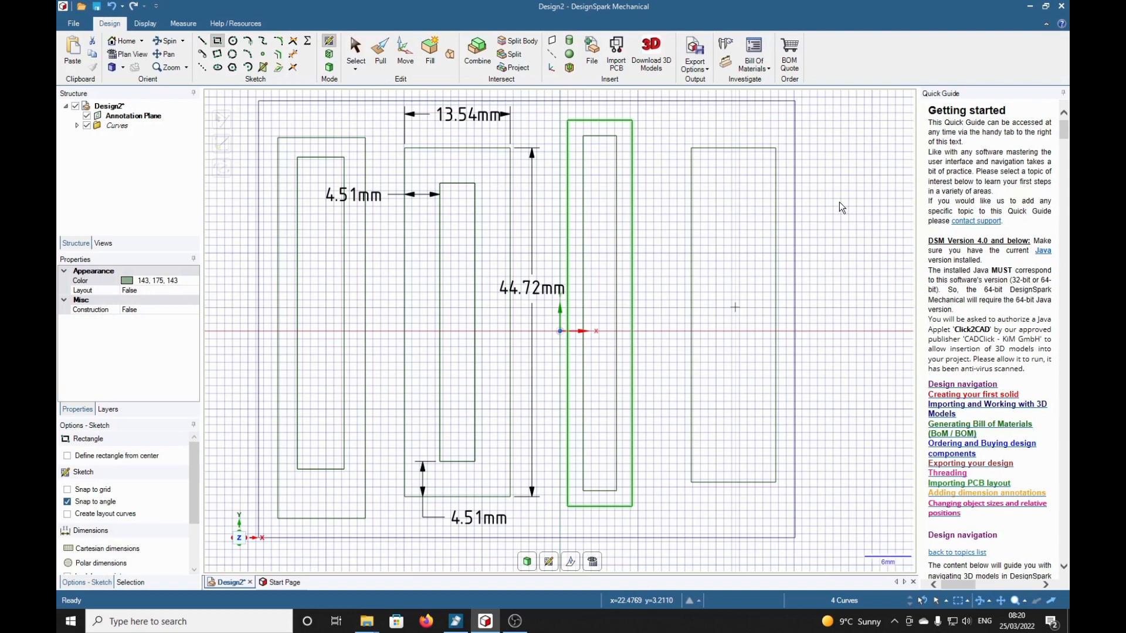
left_click(825, 181)
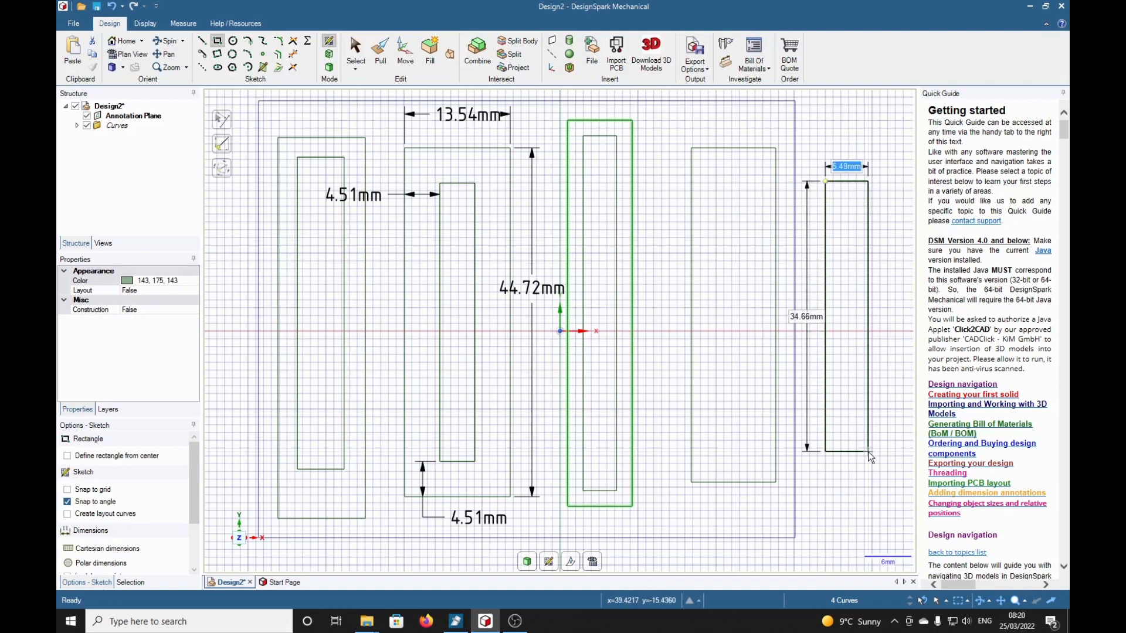
type("6")
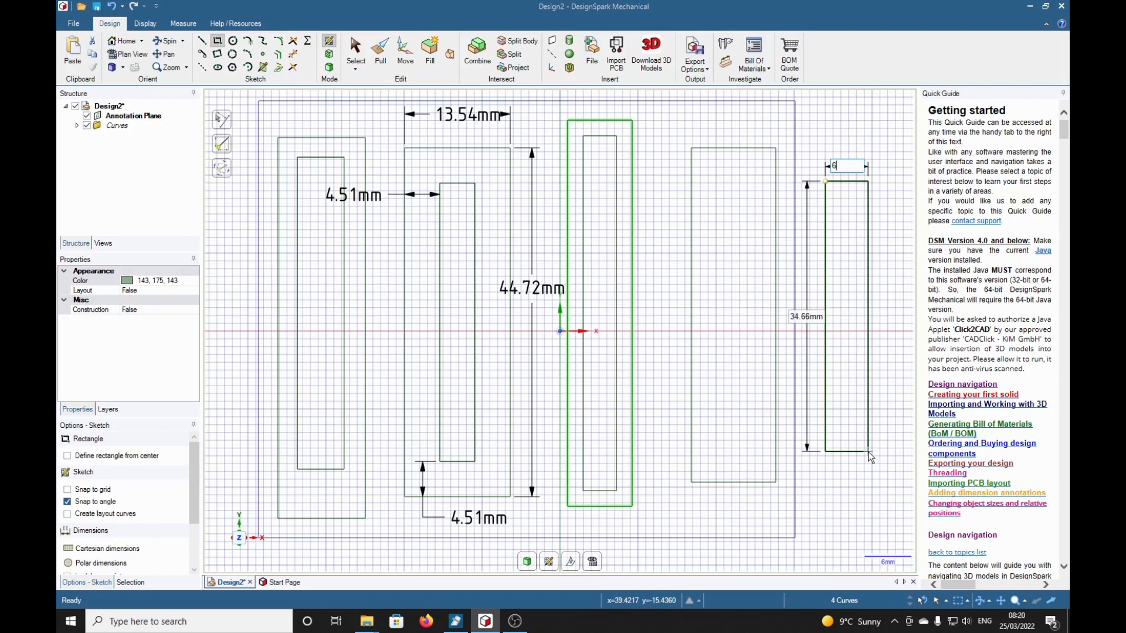
key("Tab")
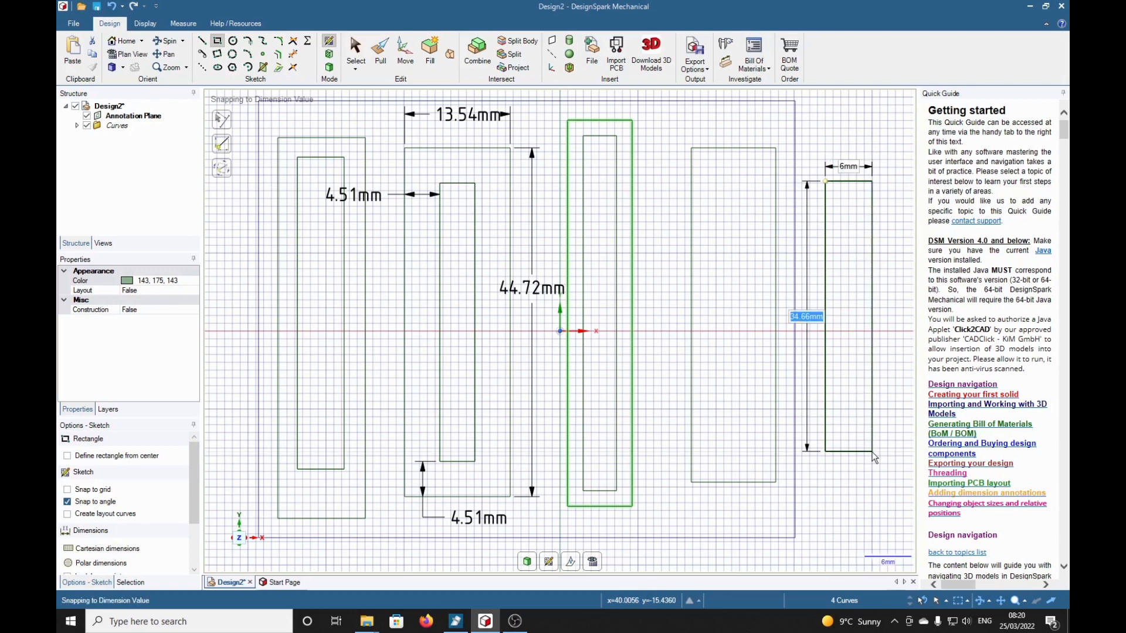
type("35")
key("Tab")
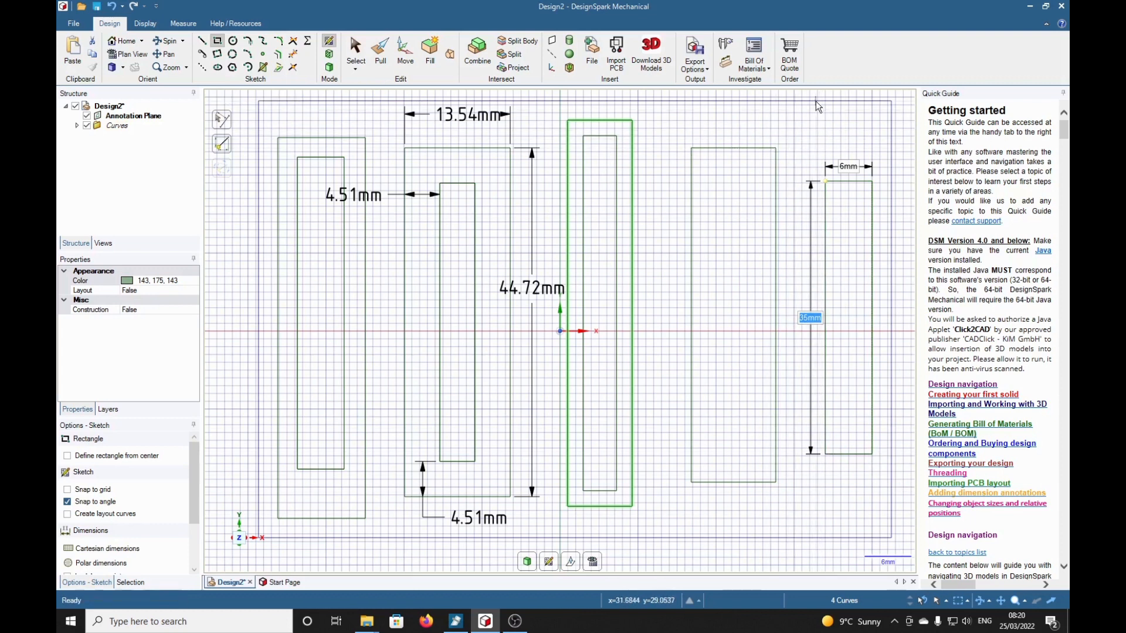
Draw a horizontal construction line across the fourth outline between the midpoints of its two long sides.
left_click(202, 67)
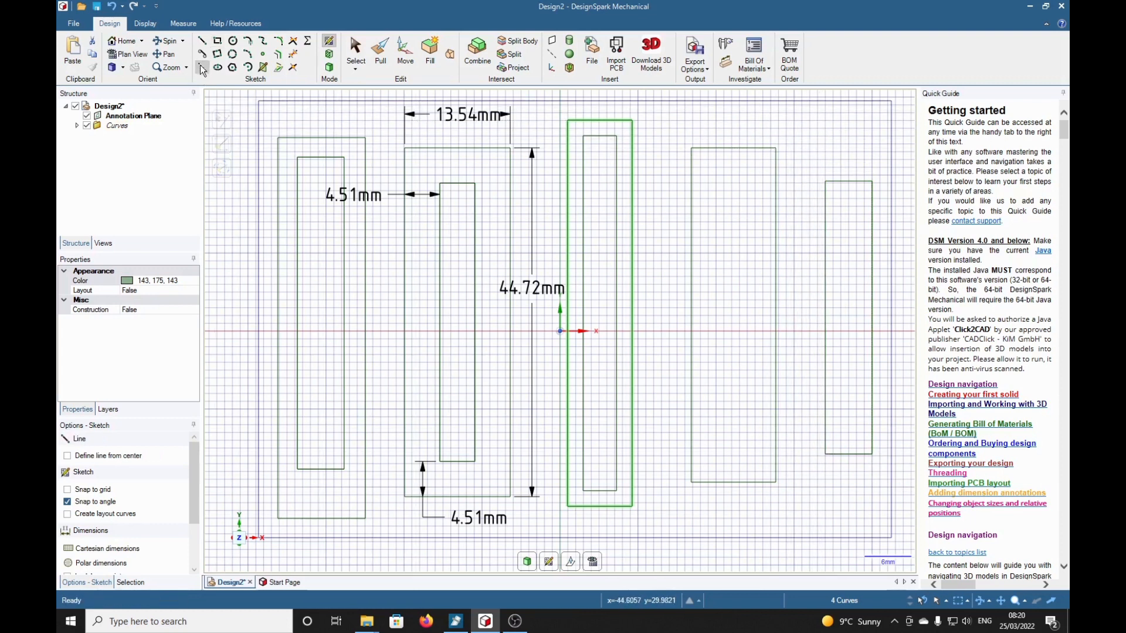
left_click(693, 315)
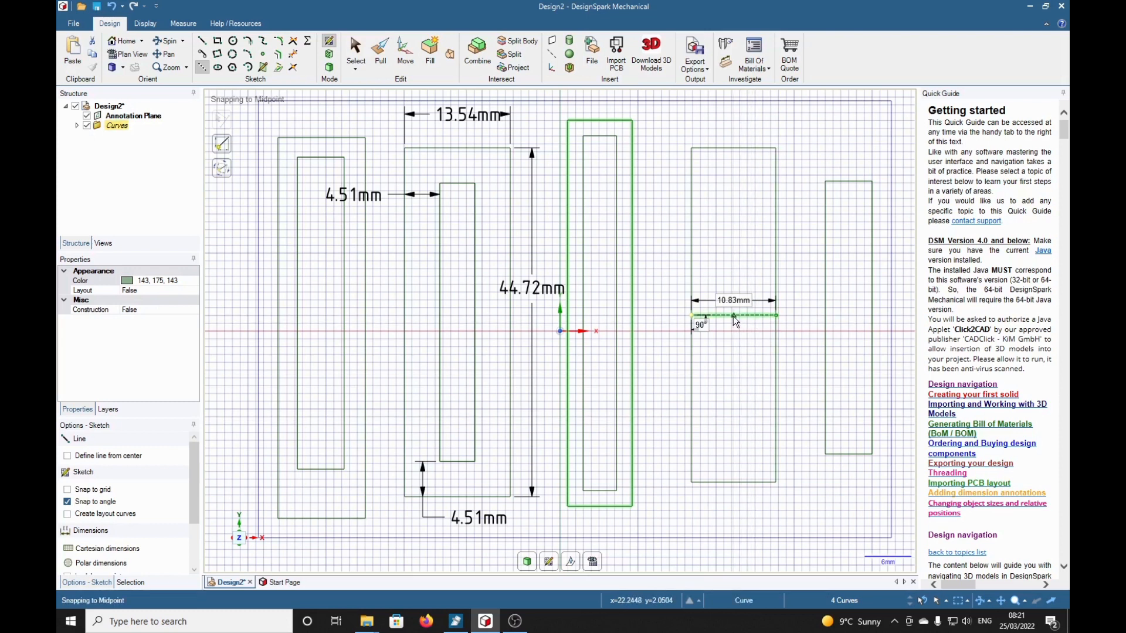
Move the whole 6 mm wide rectangle horizontally up to the midpoint of the construction line in the fourth outline.
left_click(357, 57)
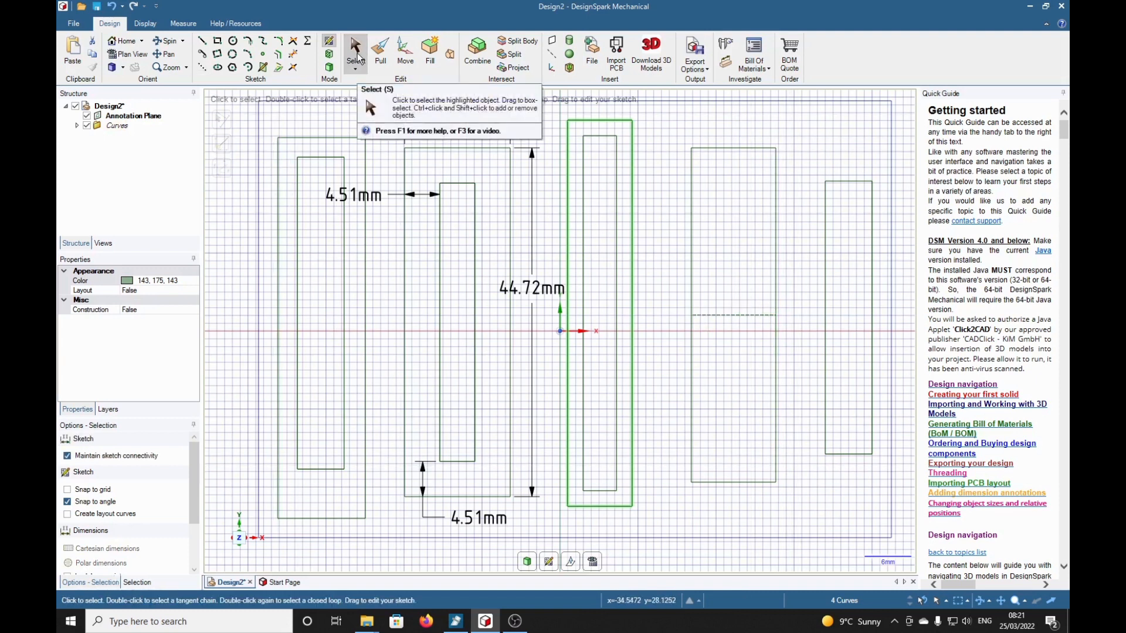
left_click_drag(809, 169, 881, 476)
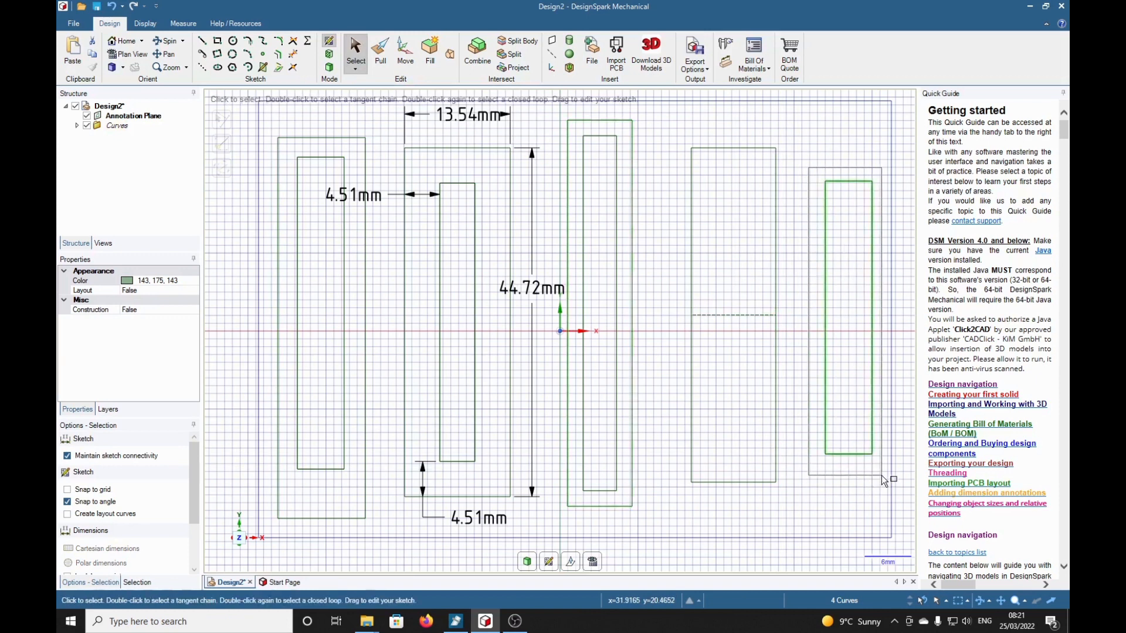
left_click(404, 54)
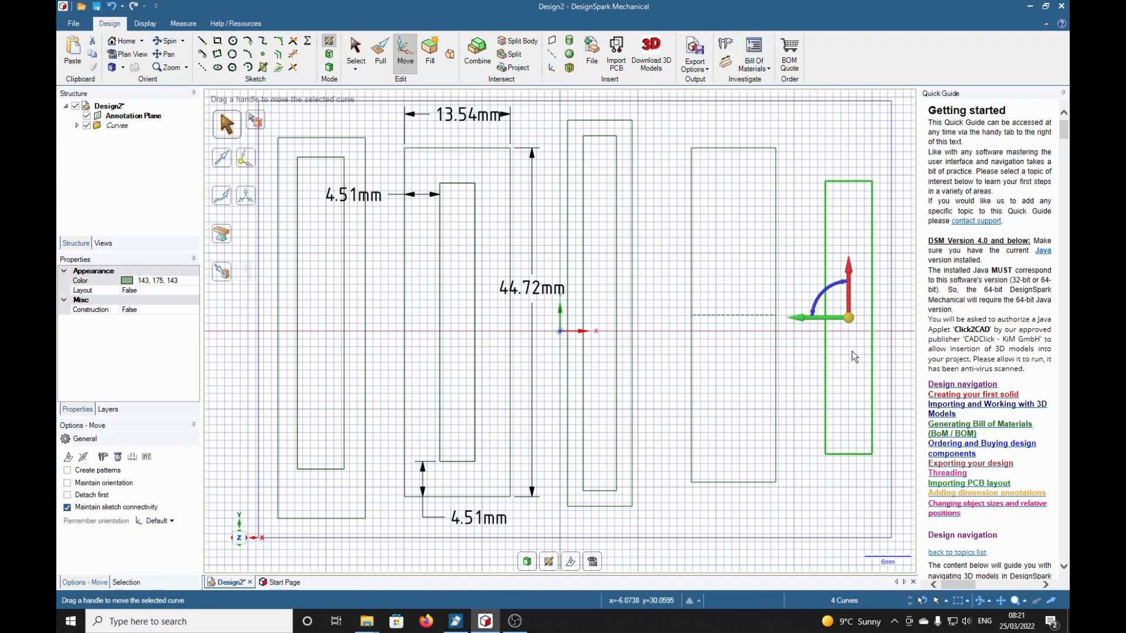
left_click(799, 324)
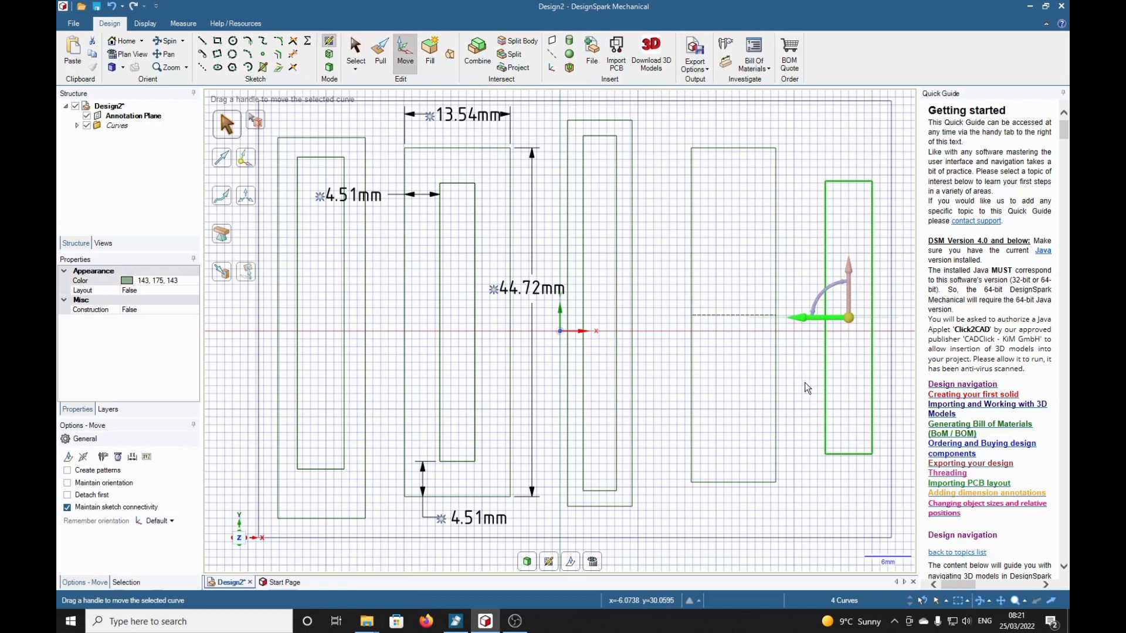
left_click(222, 280)
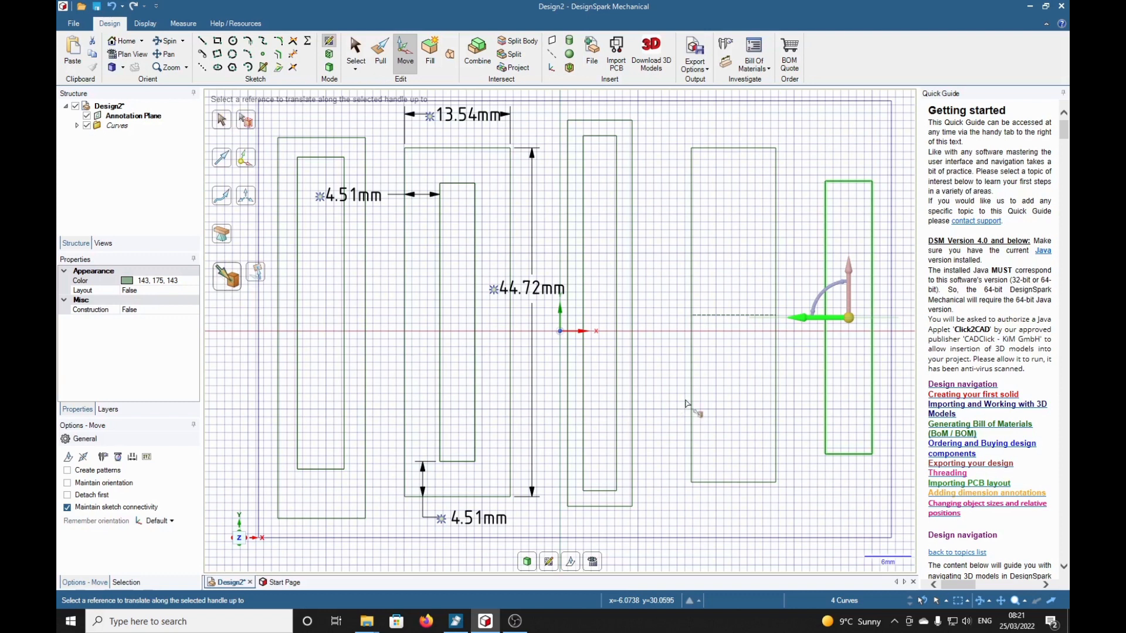
left_click(734, 318)
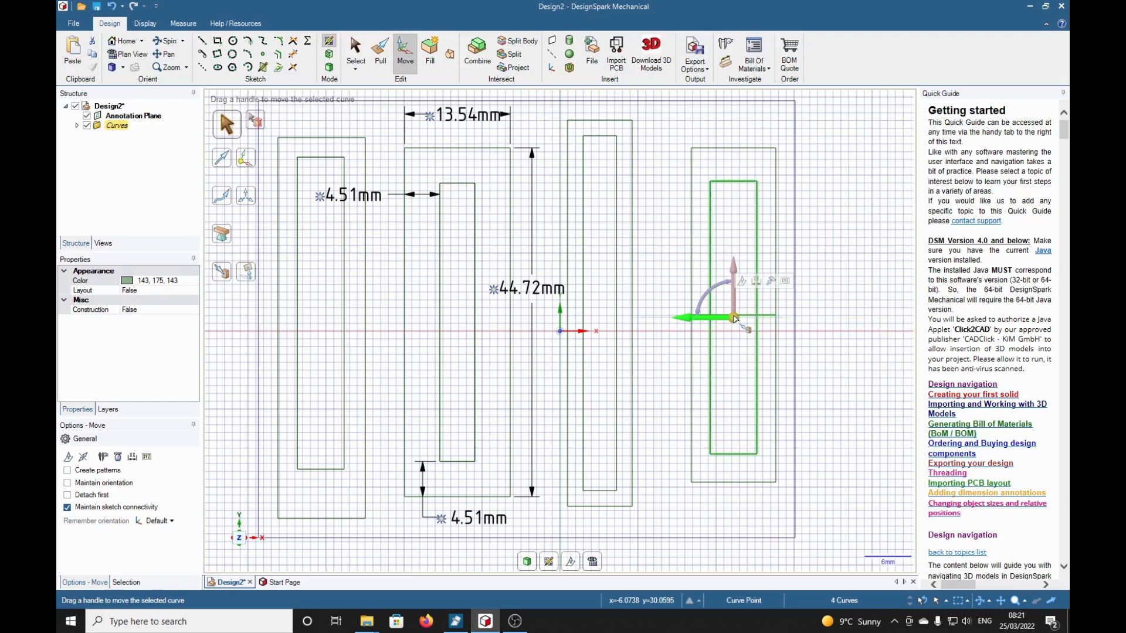
Move the fourth outline's inner rectangle vertically up to the construction line to centre it, and delete the construction line.
left_click(733, 269)
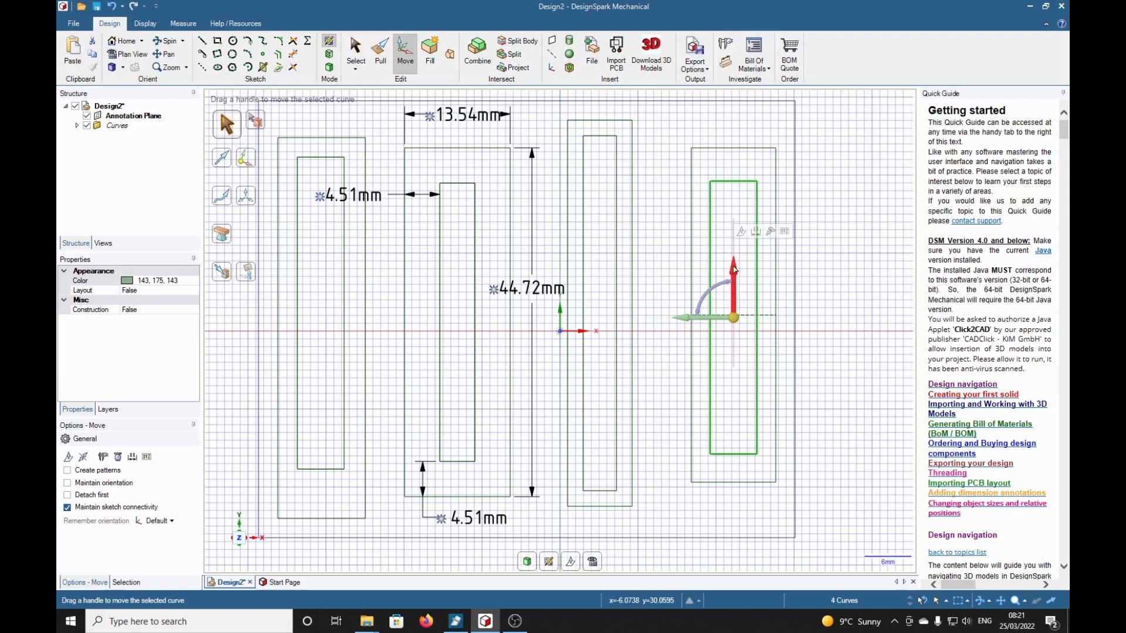
left_click(223, 273)
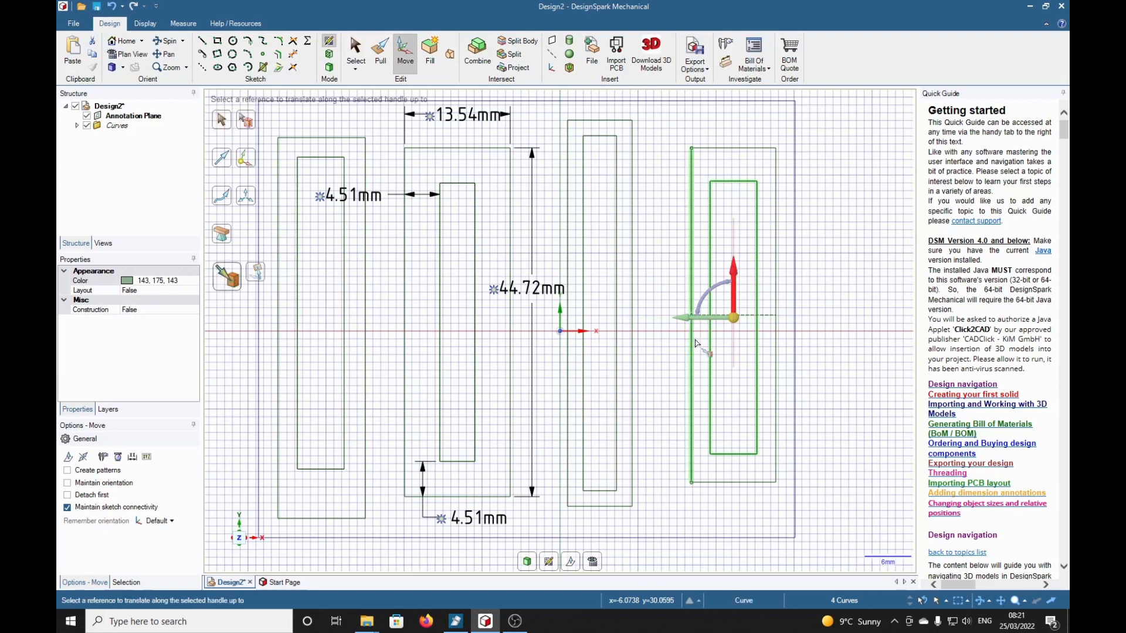
left_click(771, 323)
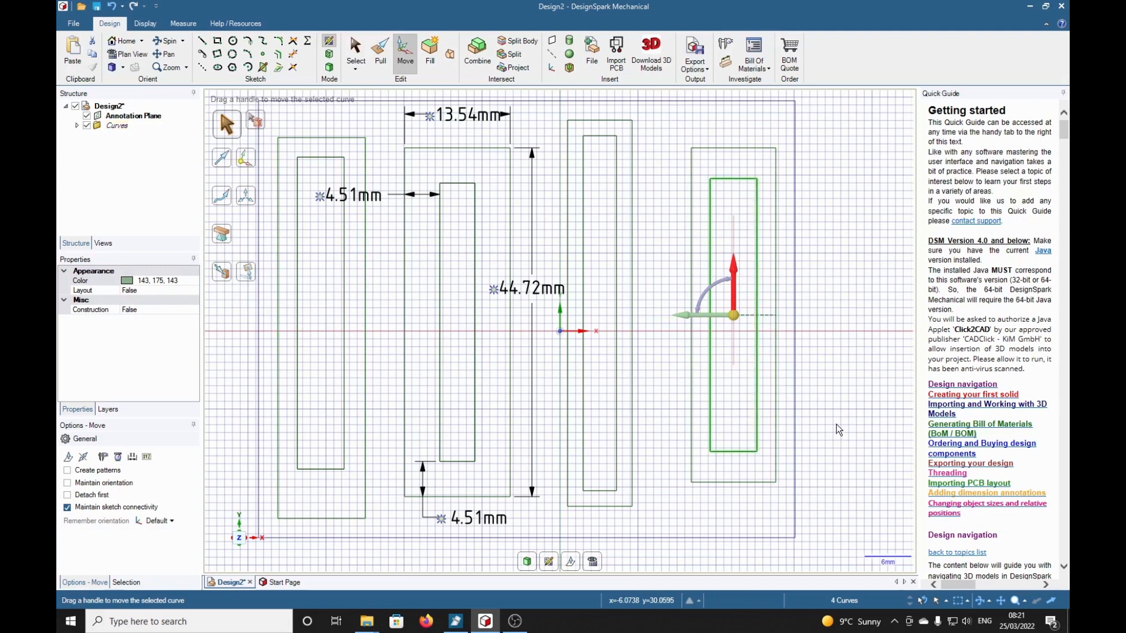
key("Escape")
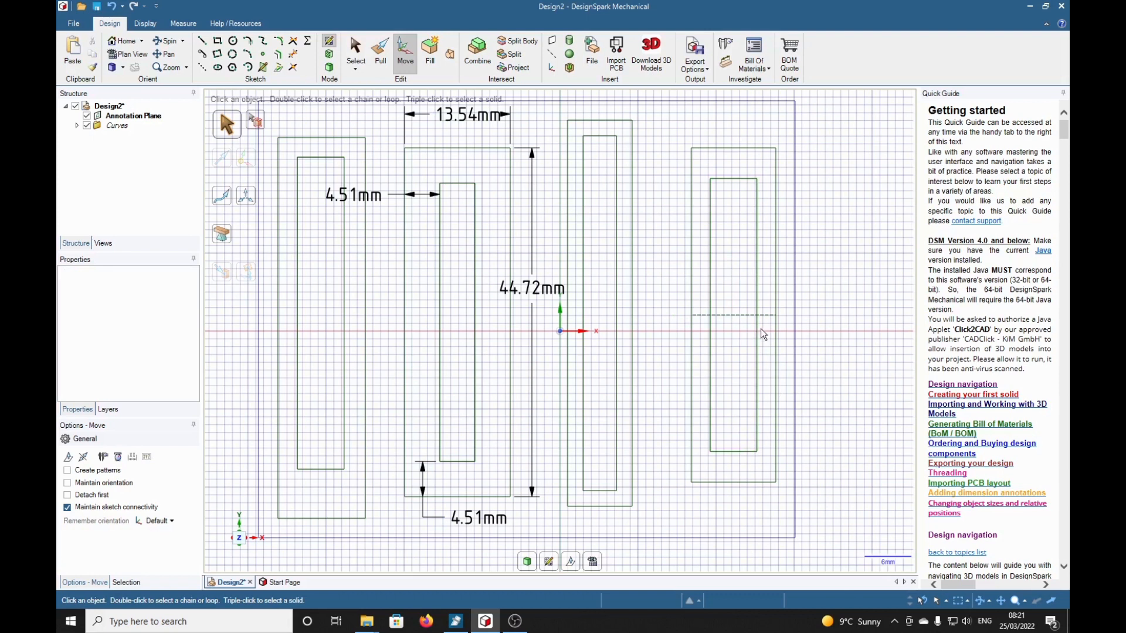
left_click(770, 320)
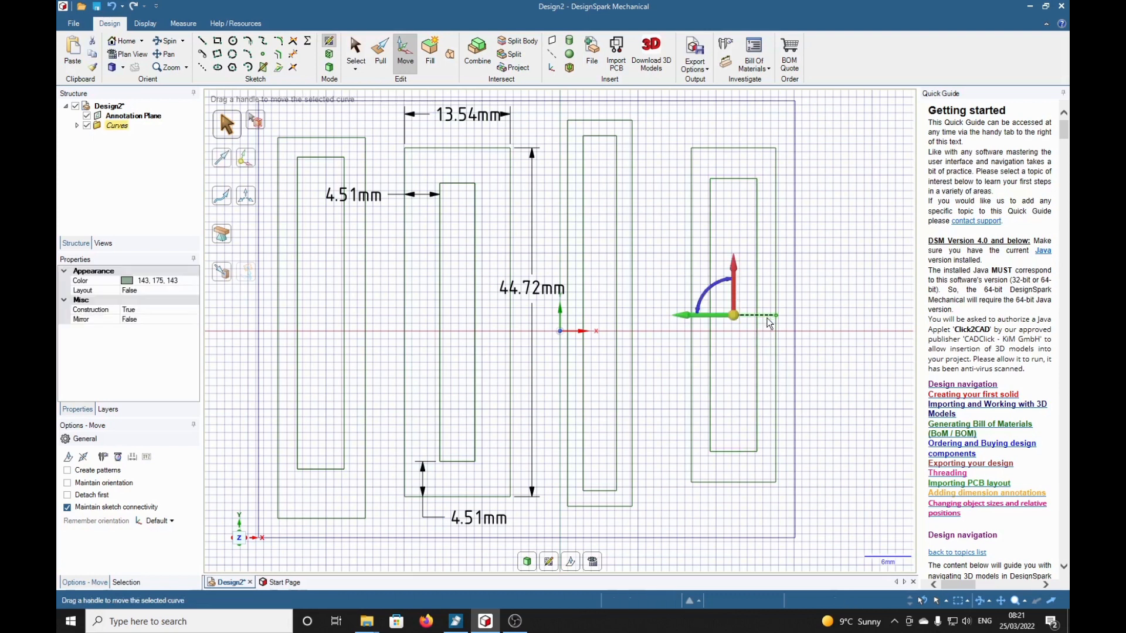
key("Delete")
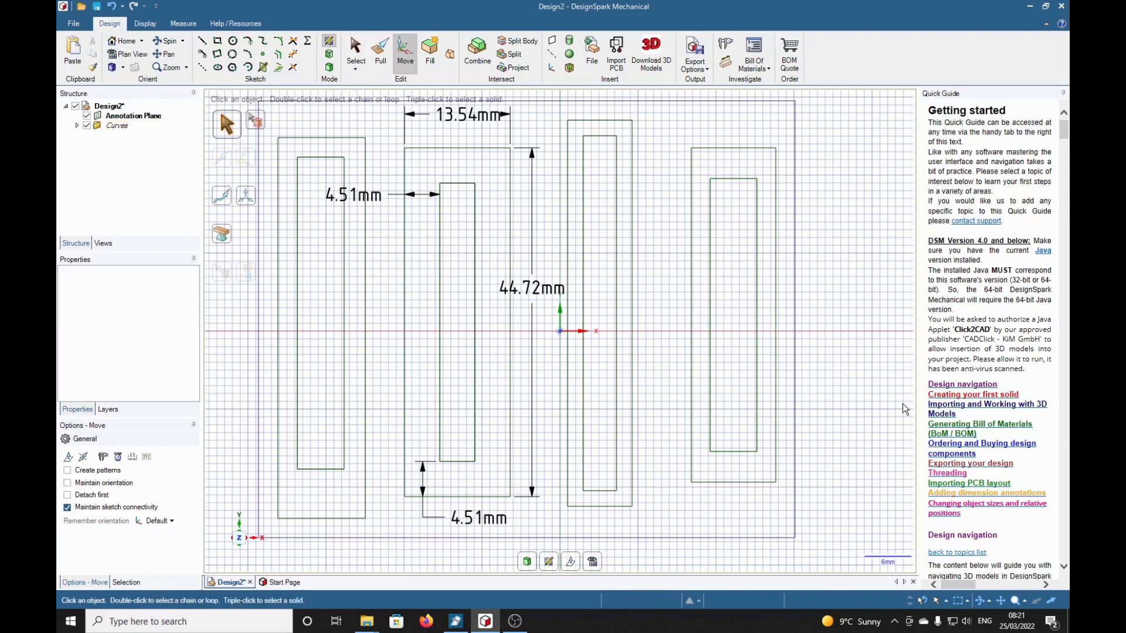